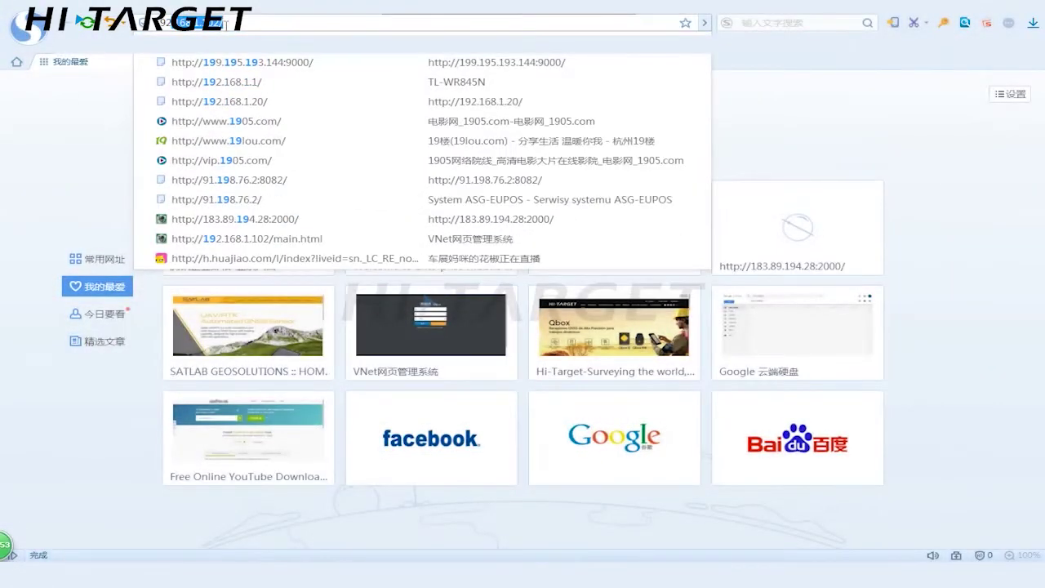
# Log in to the receiver's web interface at 192.168.1.102 in English with the account credentials
pyautogui.write('.168.1.')
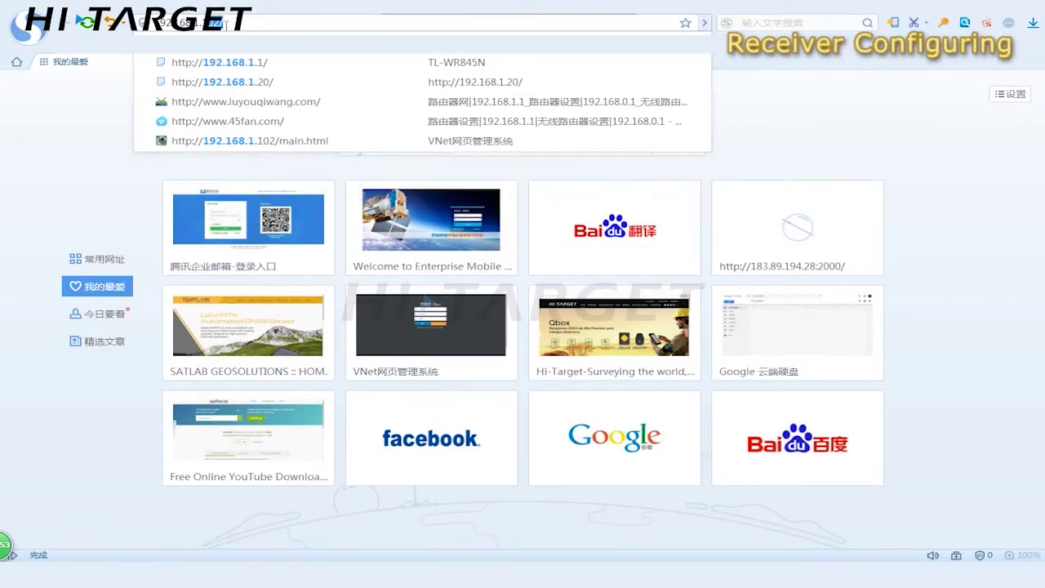
pyautogui.press('Return')
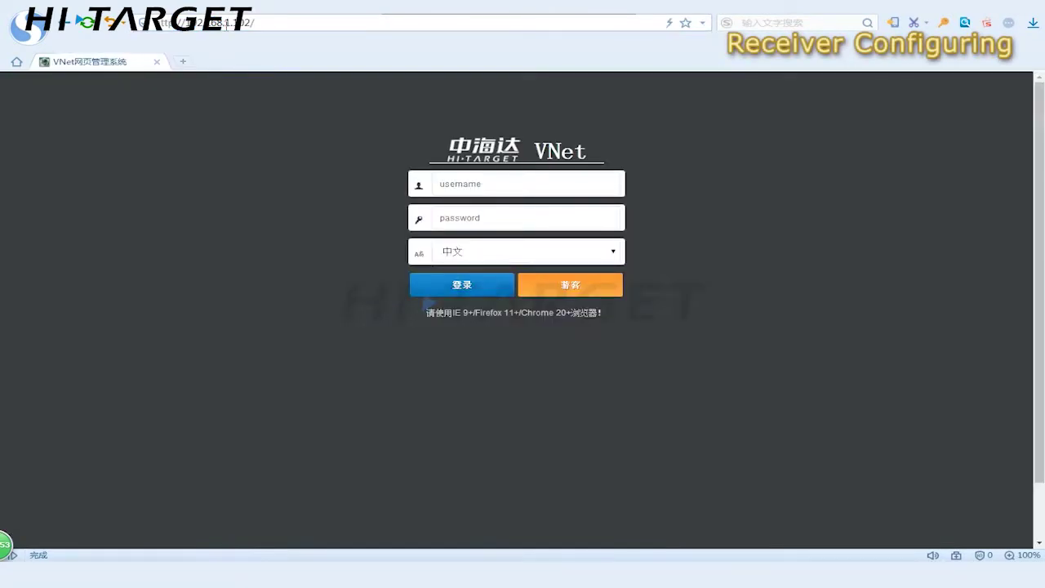
pyautogui.click(612, 251)
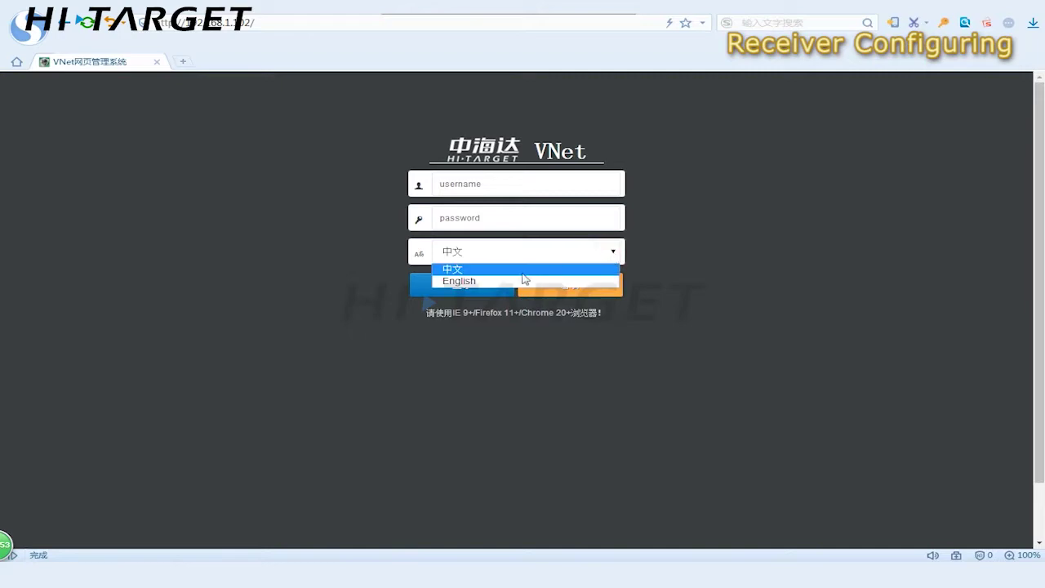
pyautogui.click(499, 281)
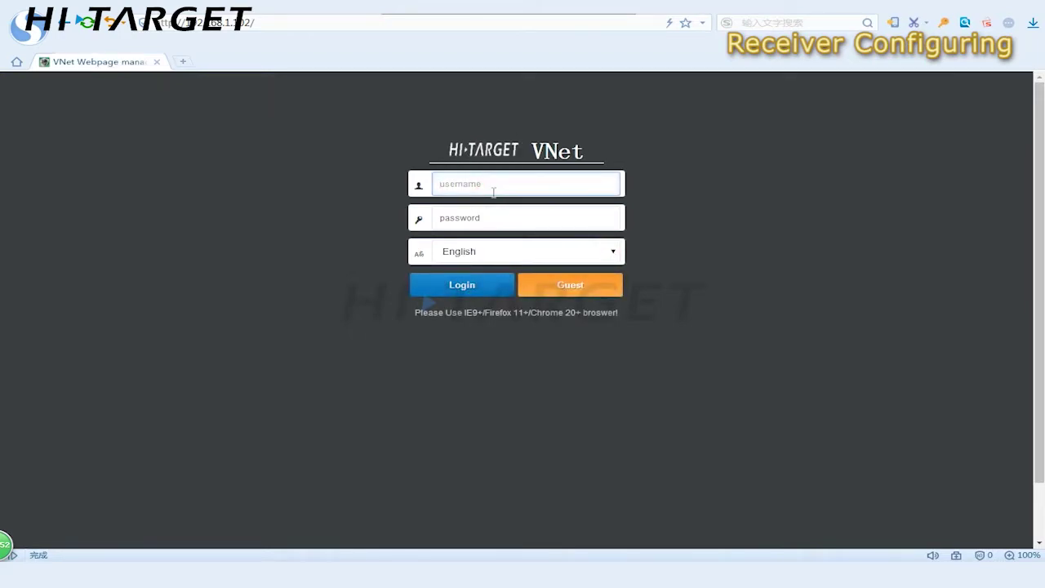
pyautogui.write('zhdgps')
pyautogui.press('Tab')
pyautogui.write('zhdgps')
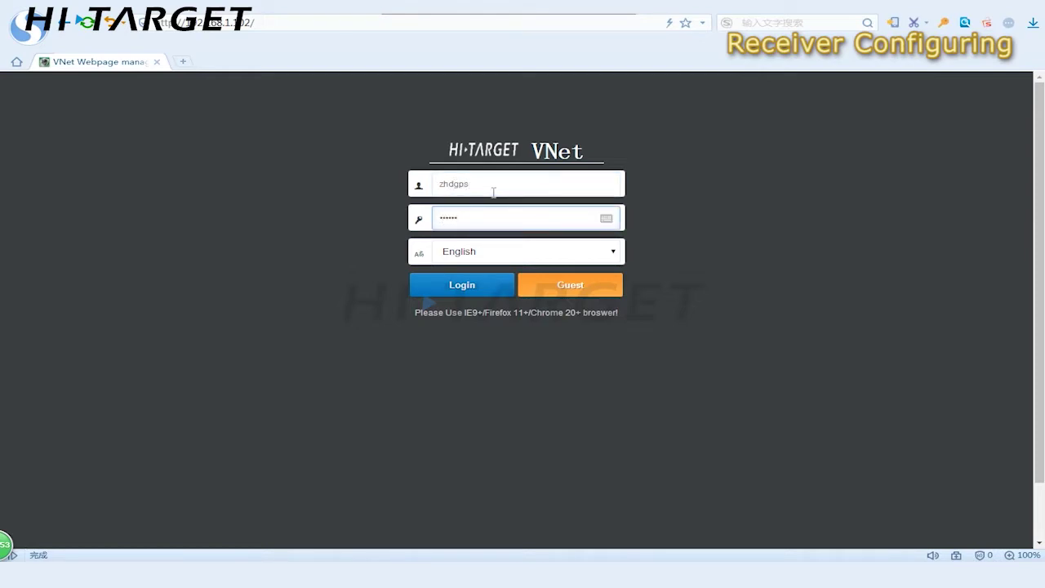
pyautogui.press('Return')
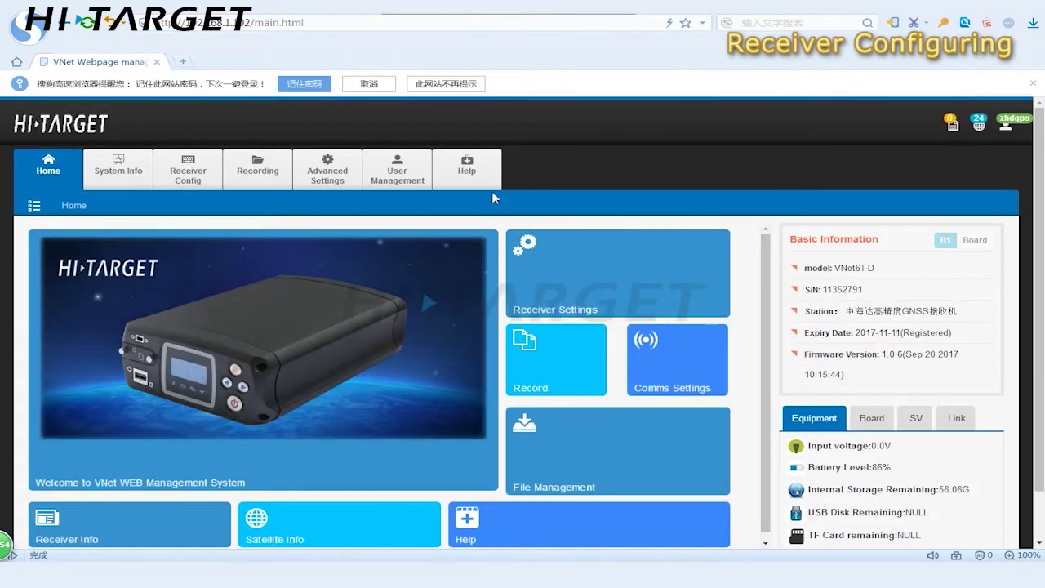
# Review the receiver's Home and System Info details, ending on Receiver Config's Satellite Settings
pyautogui.scroll(-2, 499, 196)
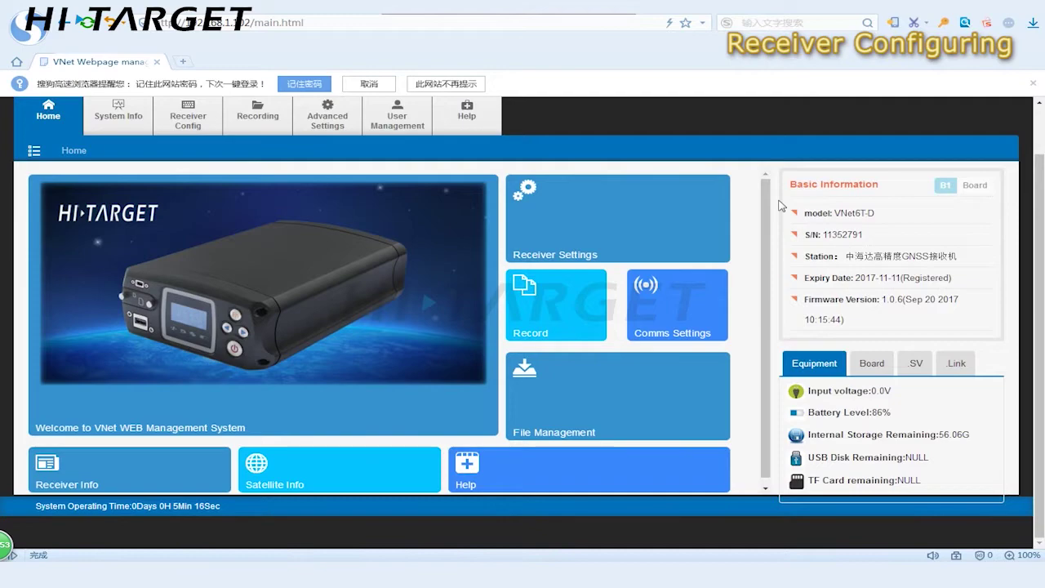
pyautogui.scroll(2, 779, 201)
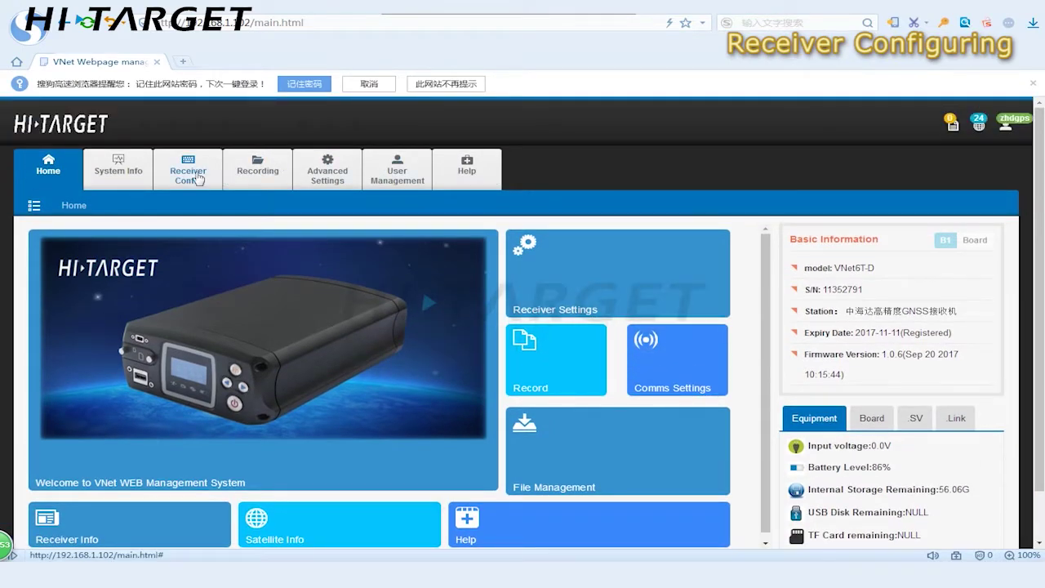
pyautogui.click(141, 173)
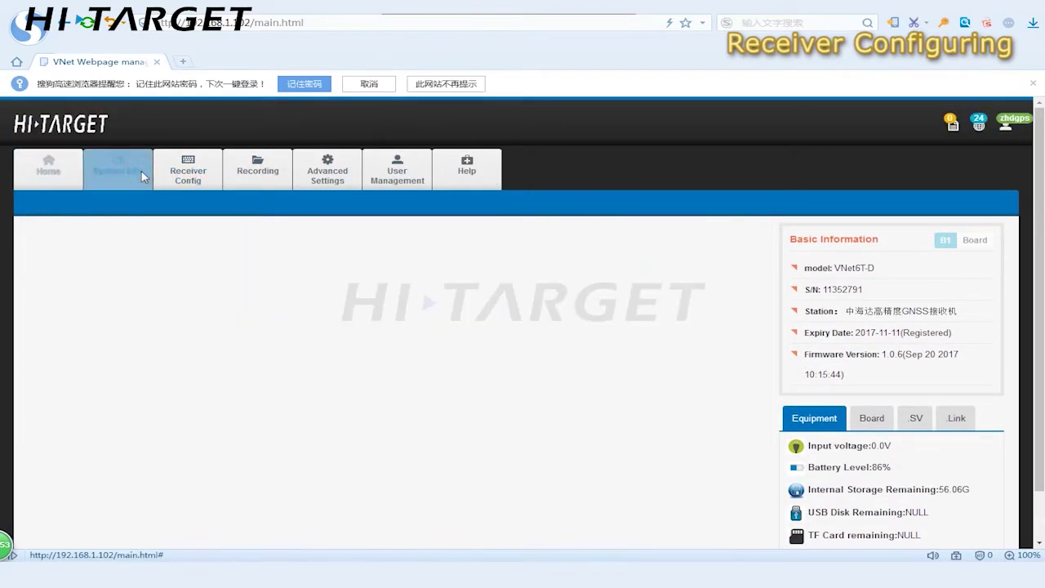
pyautogui.scroll(-2, 143, 178)
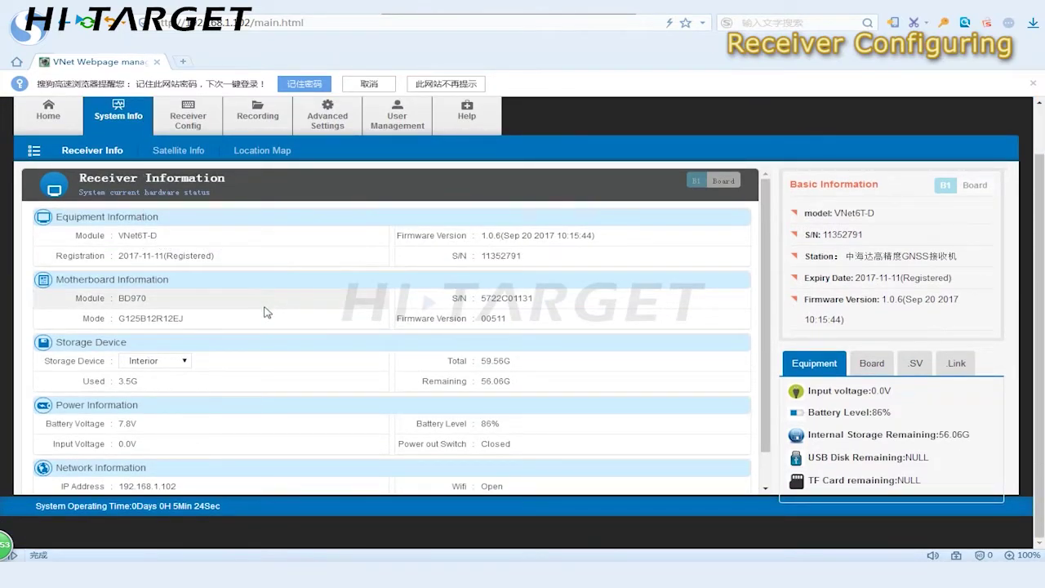
pyautogui.scroll(-1, 266, 309)
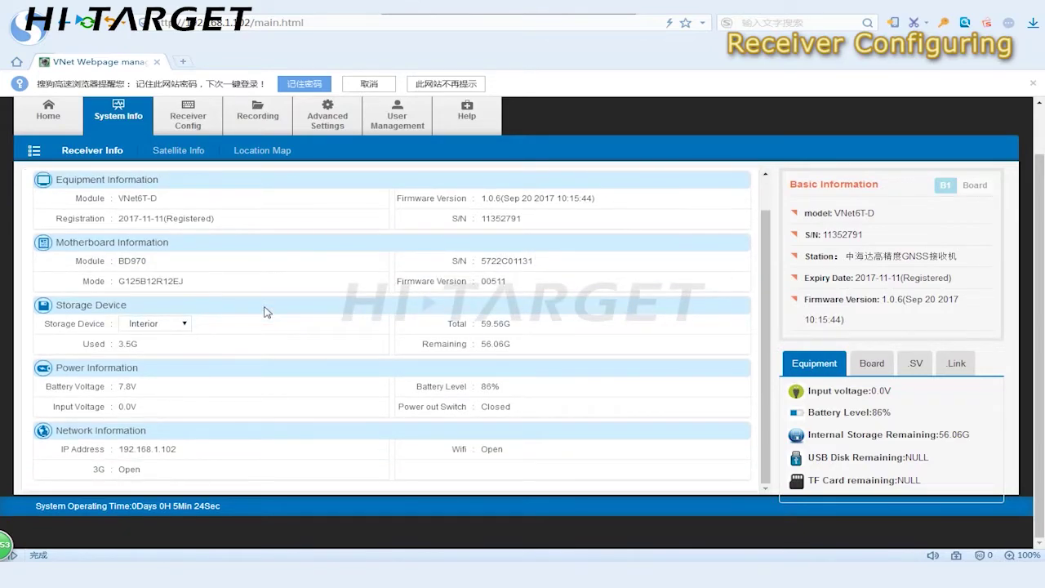
pyautogui.scroll(3, 261, 310)
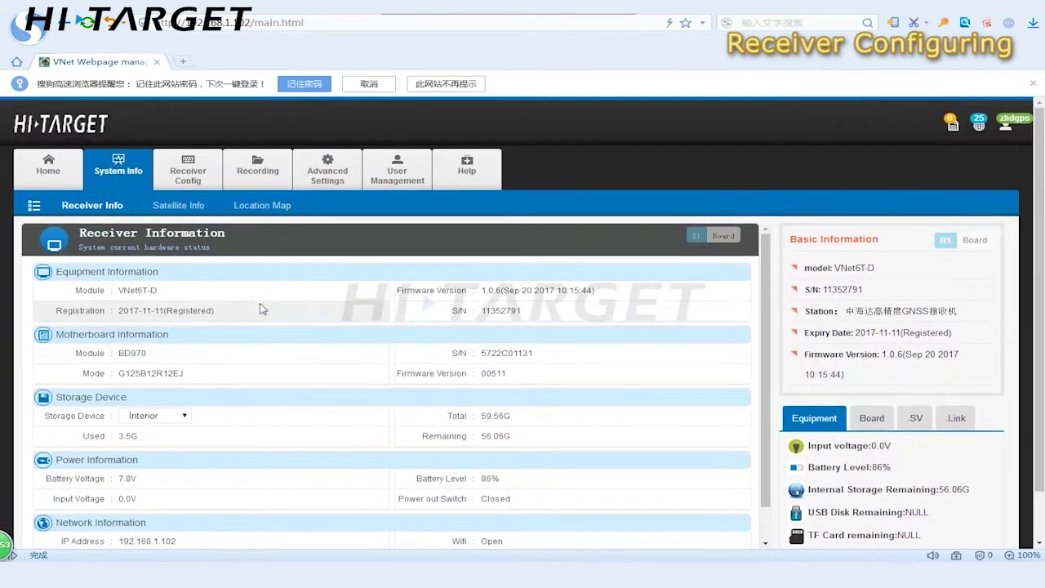
pyautogui.click(210, 172)
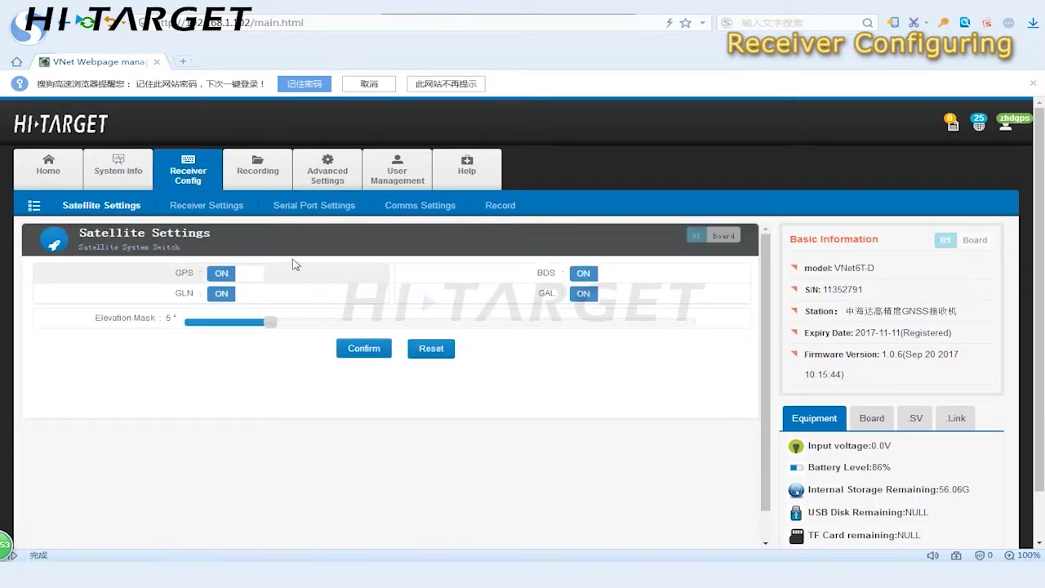
# Measure a fresh GNSS position as the base reference, then go to Comms Settings
pyautogui.click(199, 206)
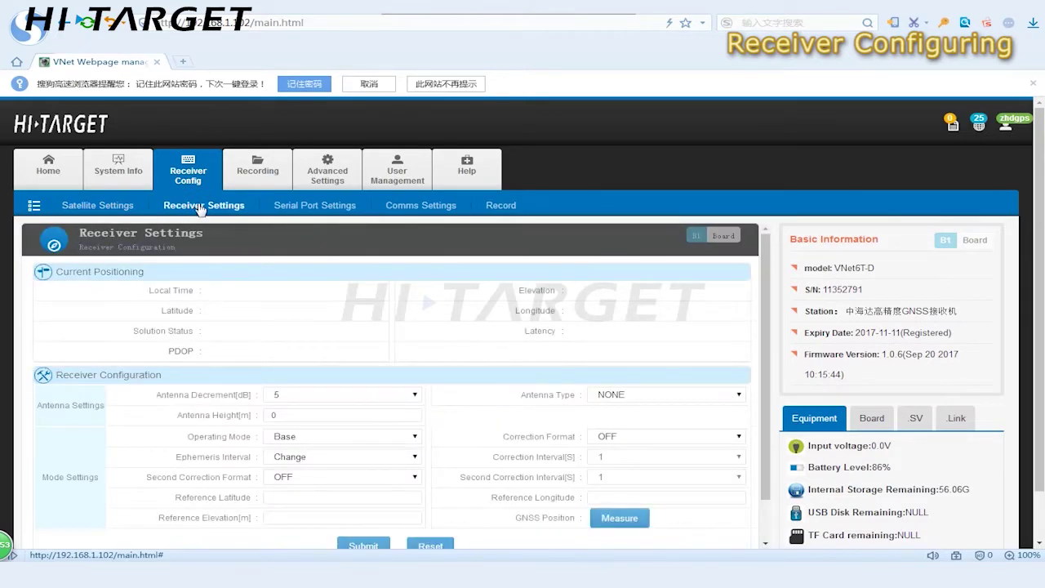
pyautogui.scroll(-1, 214, 209)
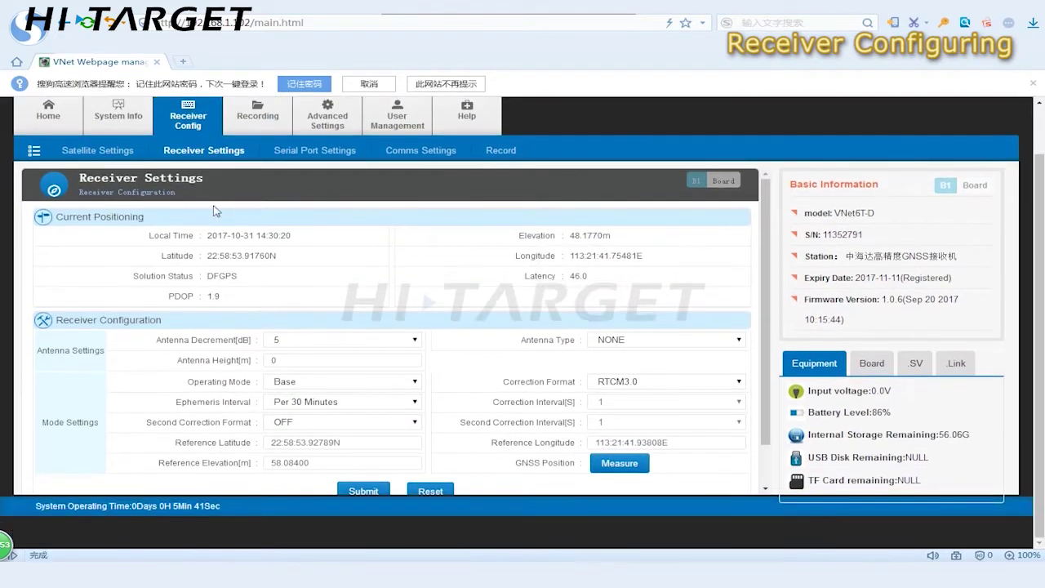
pyautogui.click(614, 473)
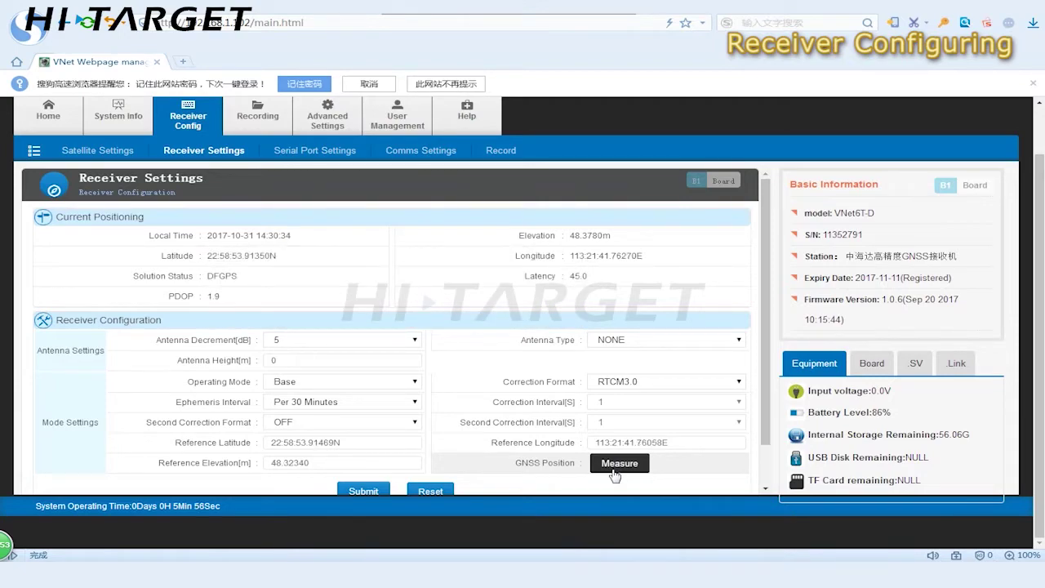
pyautogui.click(369, 84)
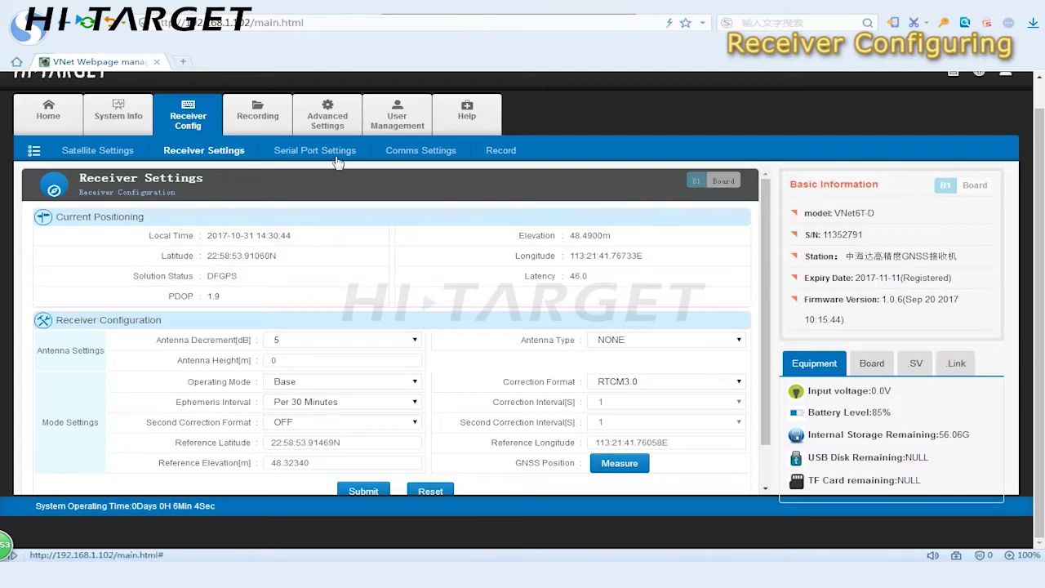
pyautogui.click(415, 153)
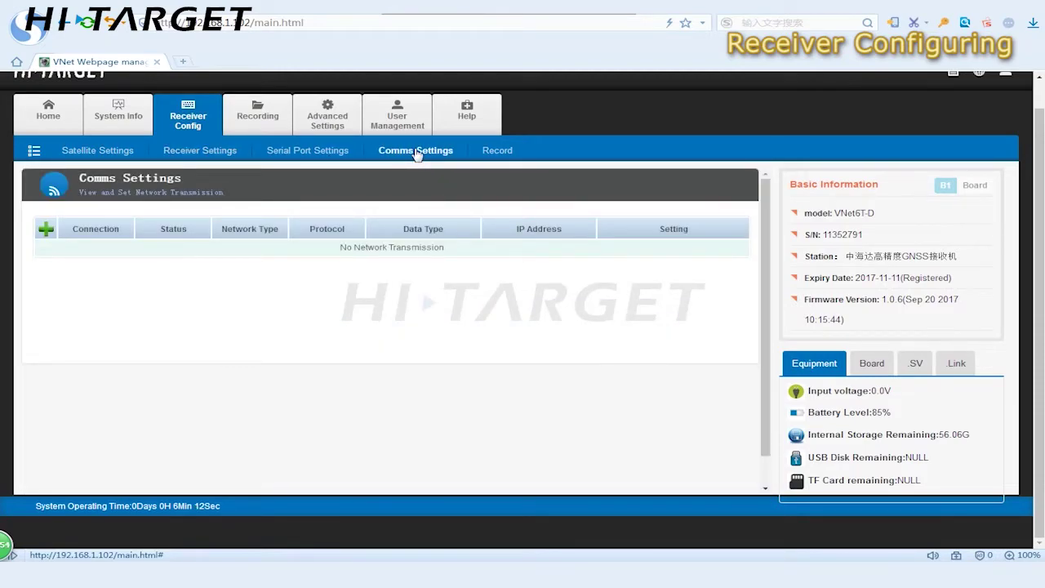
# Add a TCP/IP client transmission to server 218.255.188.30, port 3000, and submit it
pyautogui.click(46, 231)
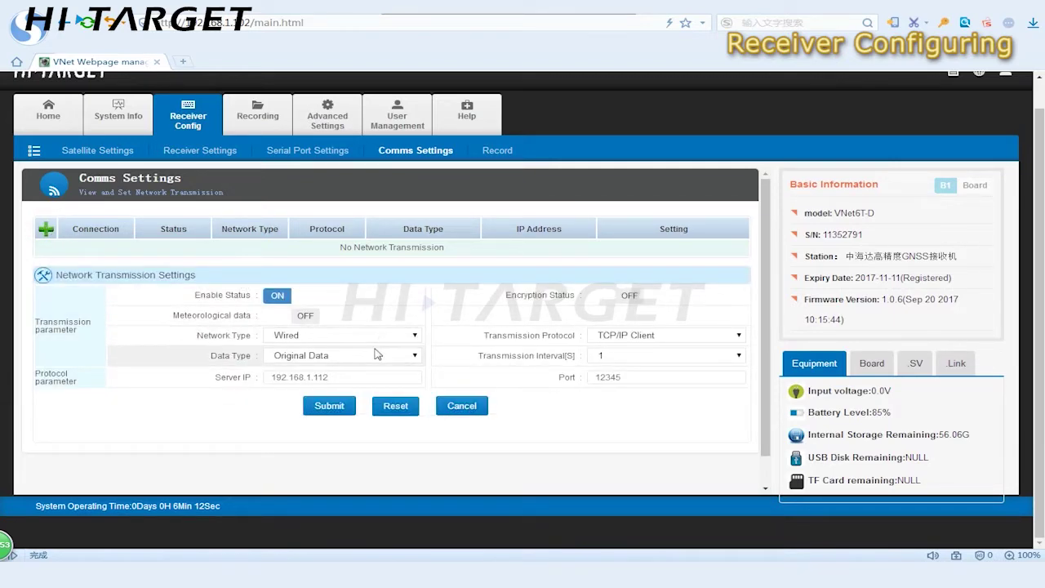
pyautogui.moveTo(360, 372); pyautogui.dragTo(239, 380)
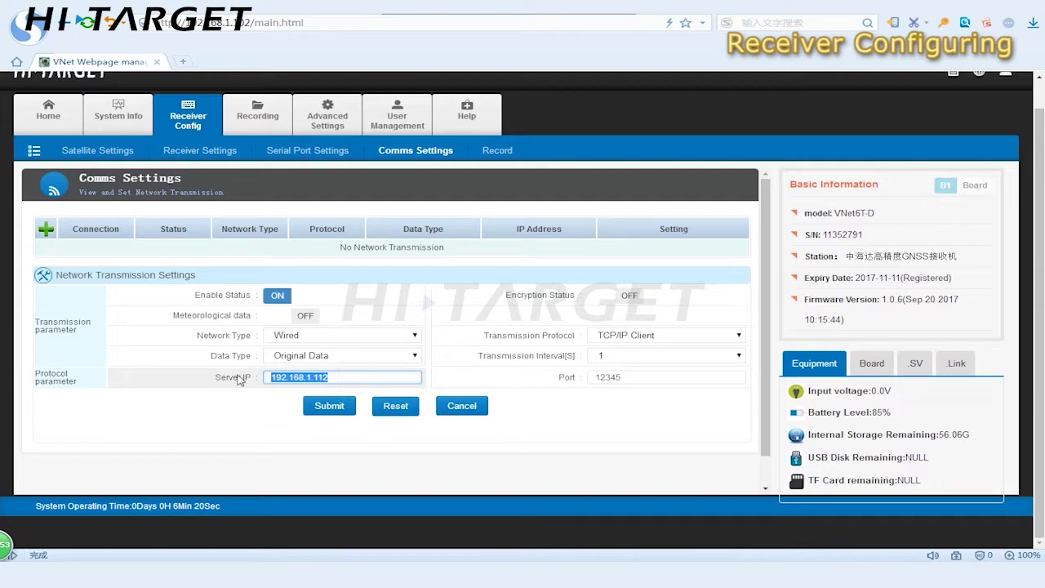
pyautogui.write('218.255.188.30')
pyautogui.doubleClick(630, 377)
pyautogui.write('3')
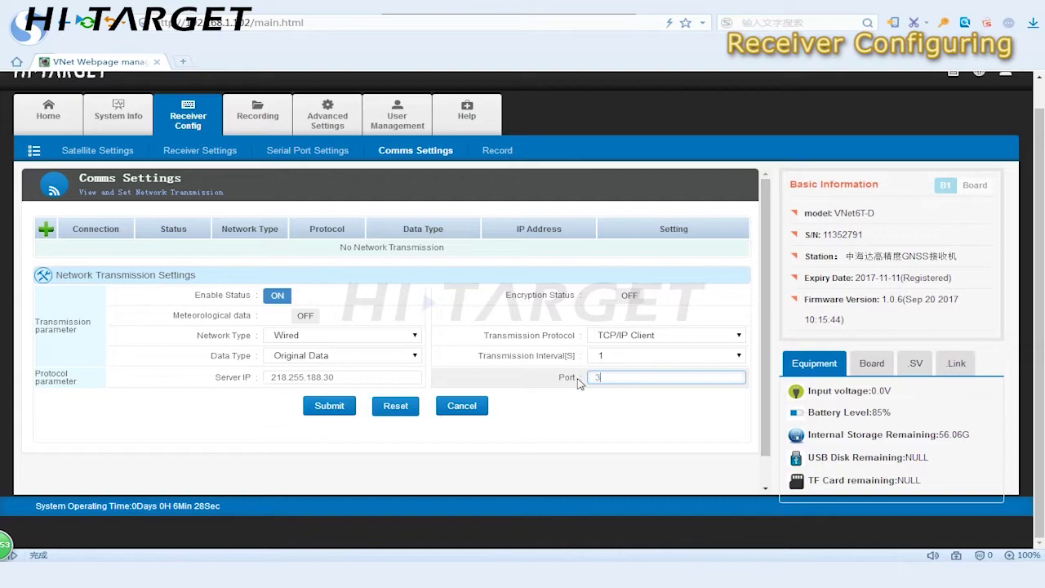
pyautogui.write('000')
pyautogui.click(330, 406)
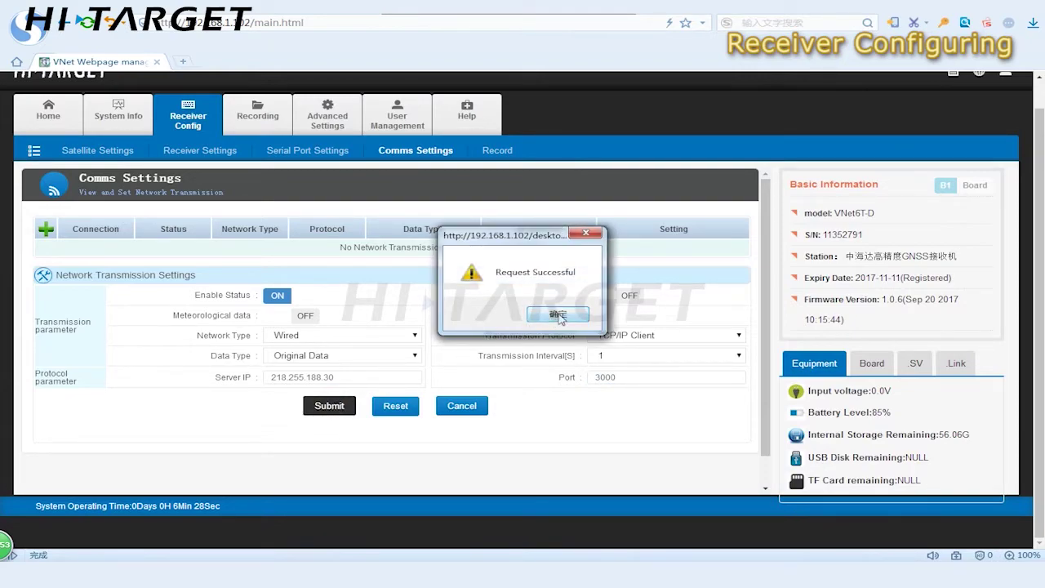
pyautogui.click(557, 315)
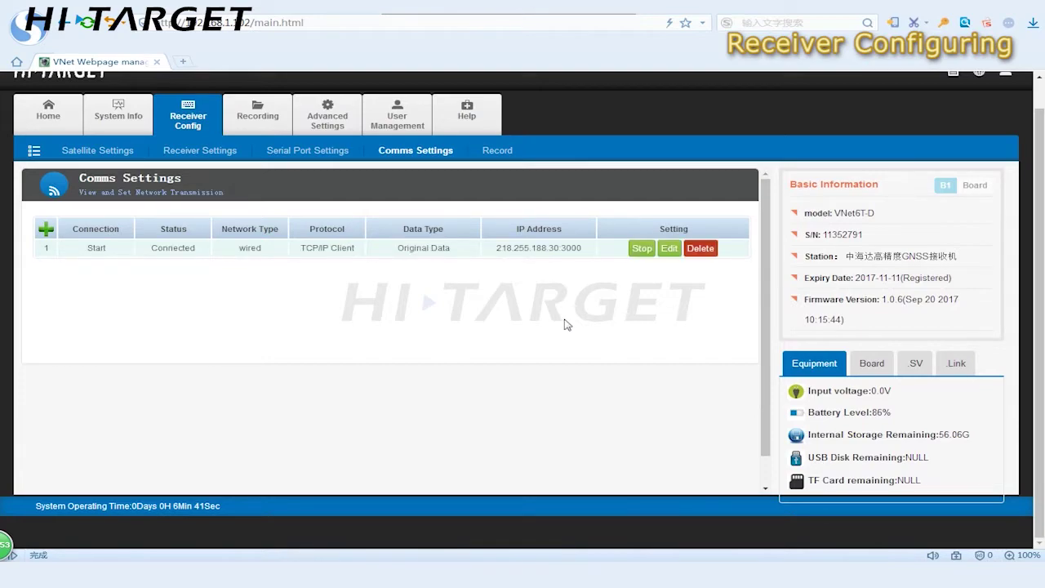
pyautogui.scroll(1, 558, 303)
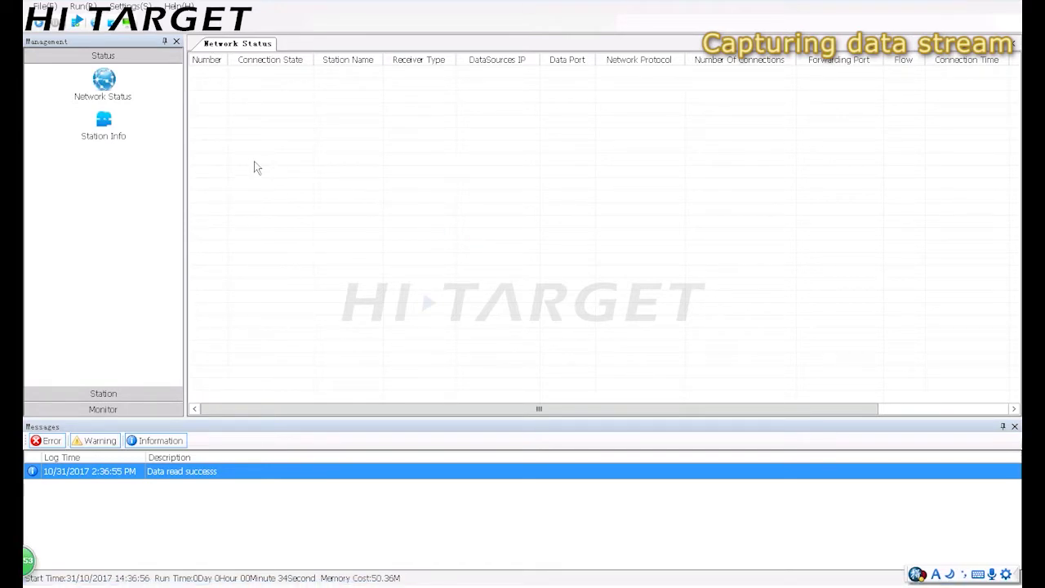
# Start a new station named STNA with description STNA
pyautogui.click(130, 392)
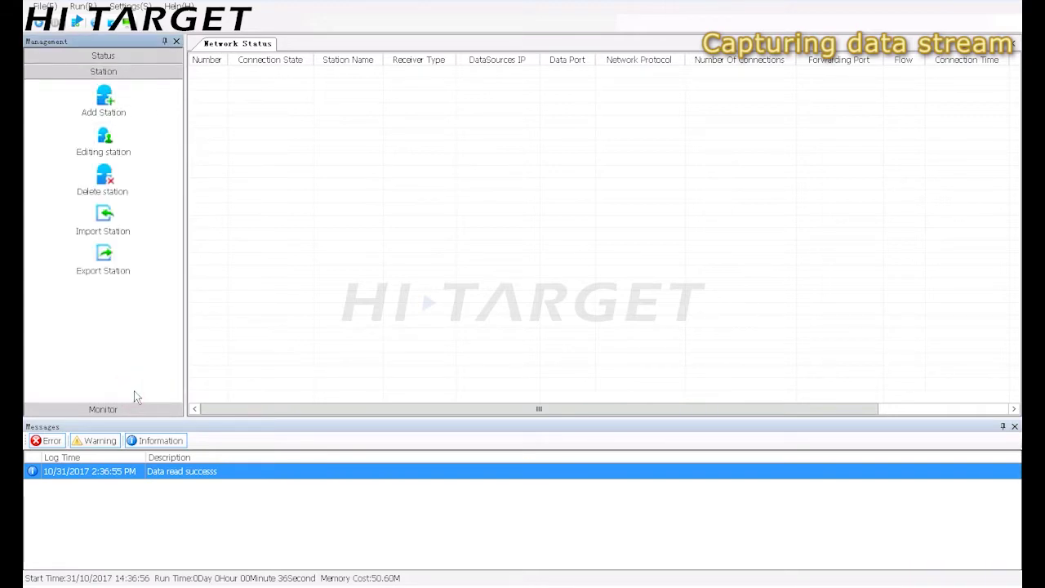
pyautogui.click(104, 98)
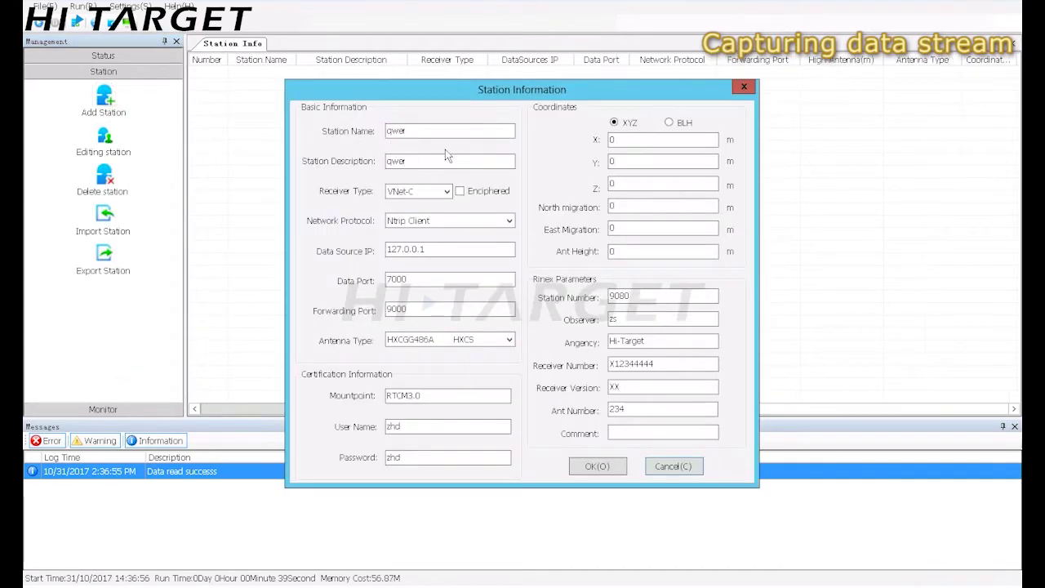
pyautogui.moveTo(442, 131); pyautogui.dragTo(372, 138)
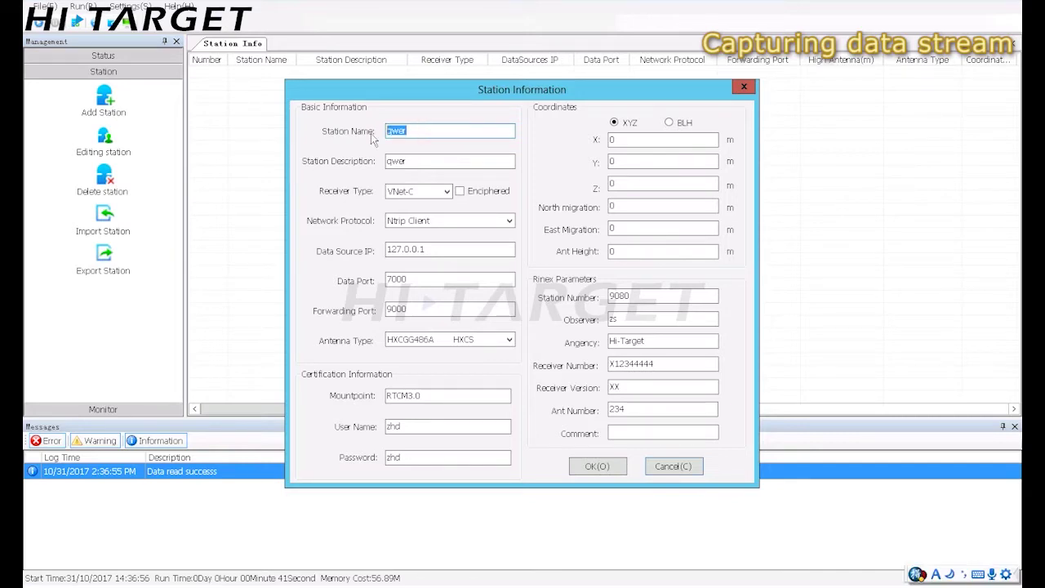
pyautogui.write('STNA')
pyautogui.press('Tab')
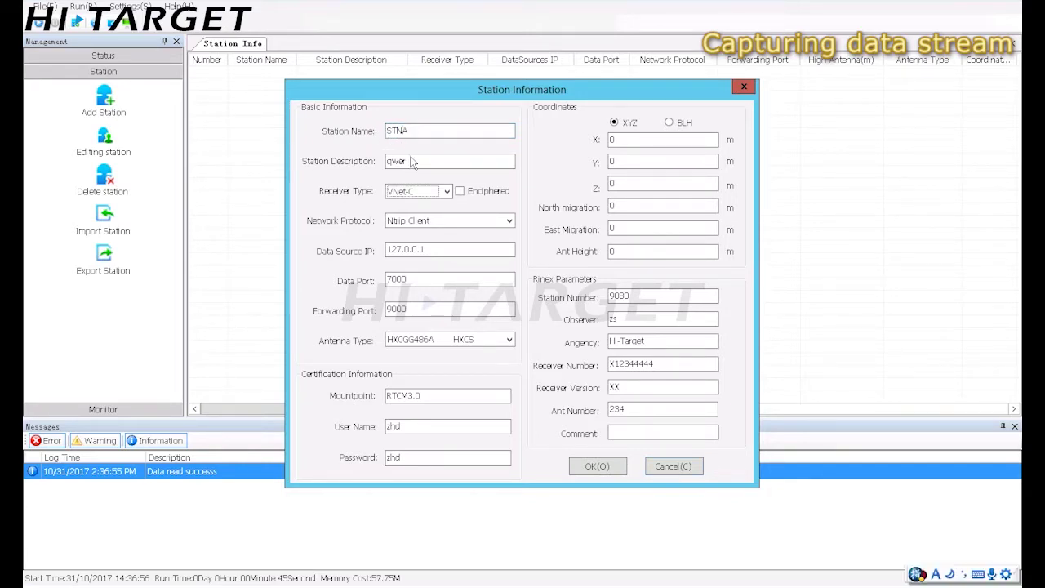
pyautogui.click(413, 161)
pyautogui.write('ST')
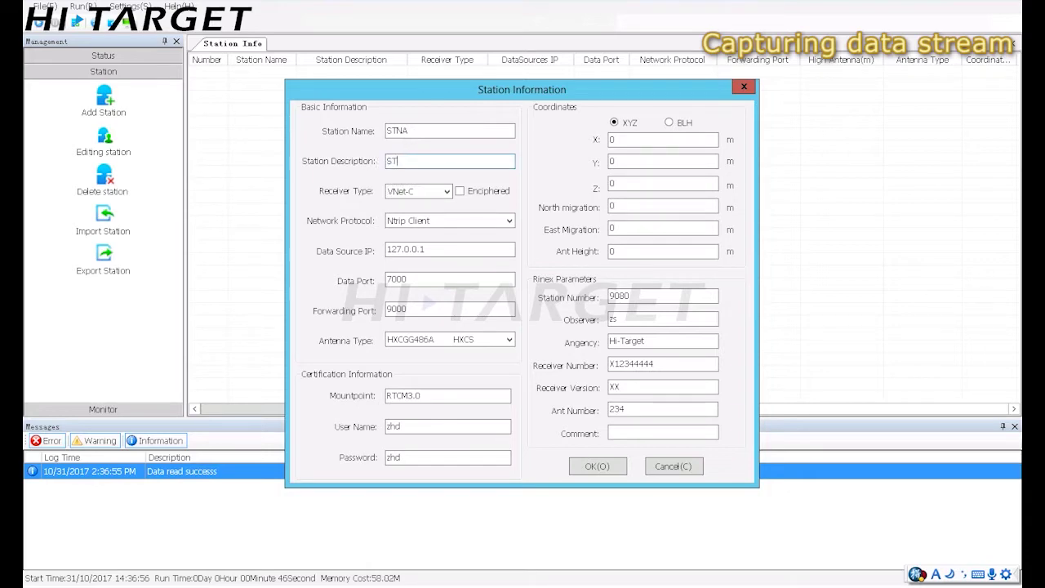
pyautogui.write('NA')
# Set VNet-T, TCP Server, IP 10.1.0.2, data port 3000, forwarding port 3100, and save
pyautogui.click(445, 191)
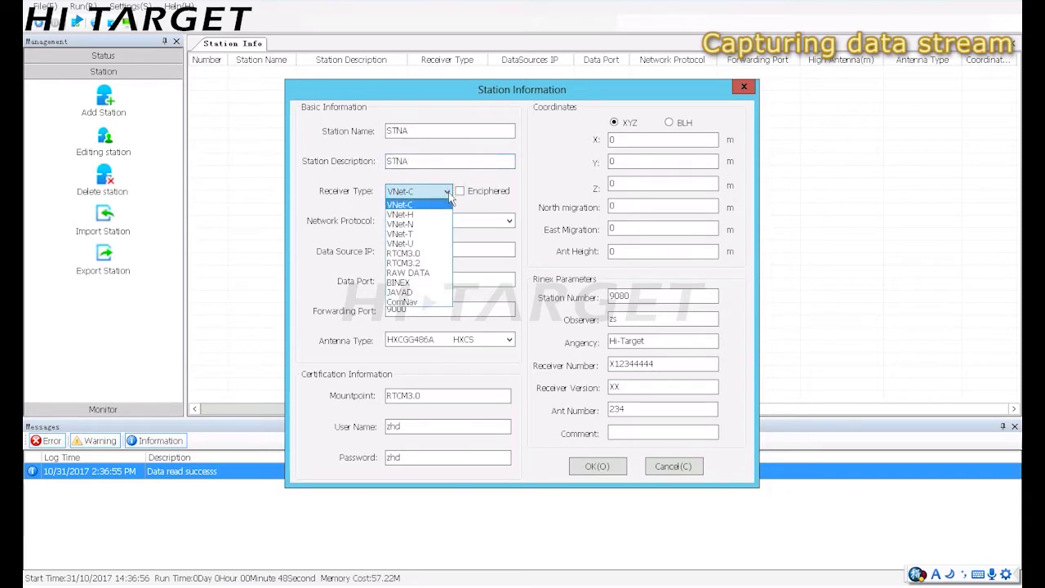
pyautogui.click(418, 234)
pyautogui.click(440, 220)
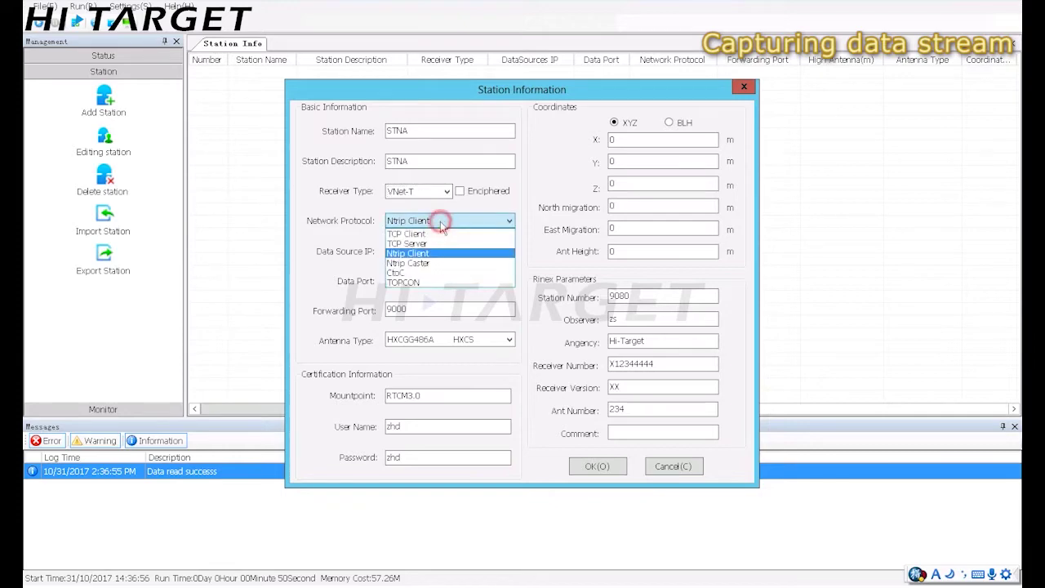
pyautogui.click(421, 243)
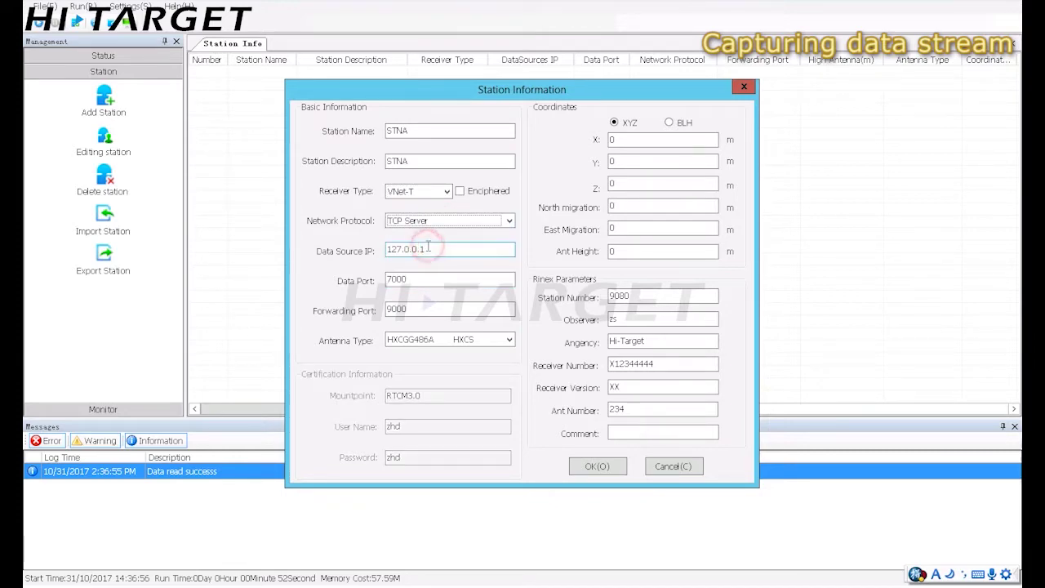
pyautogui.doubleClick(432, 249)
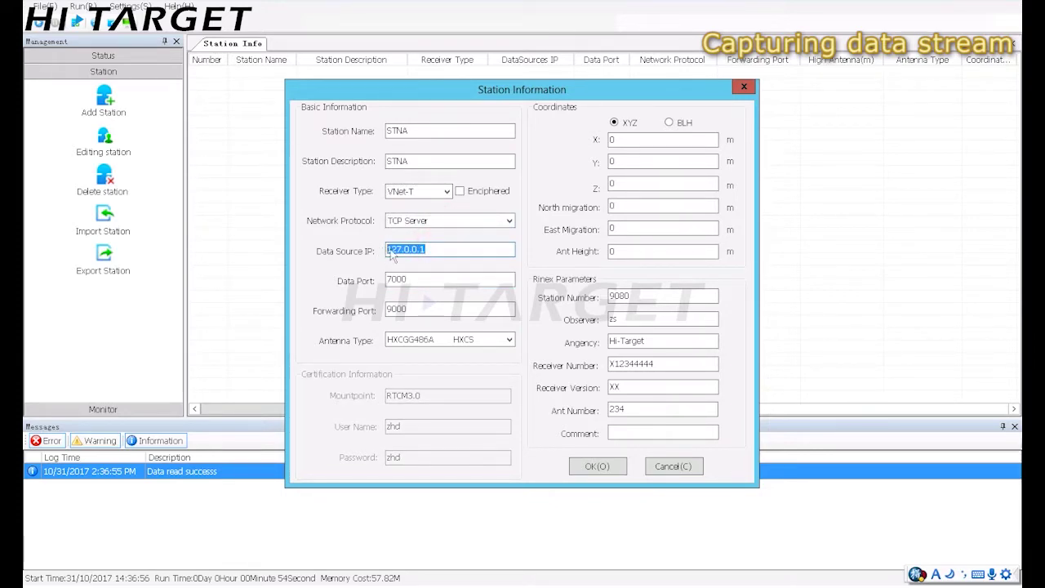
pyautogui.write('1')
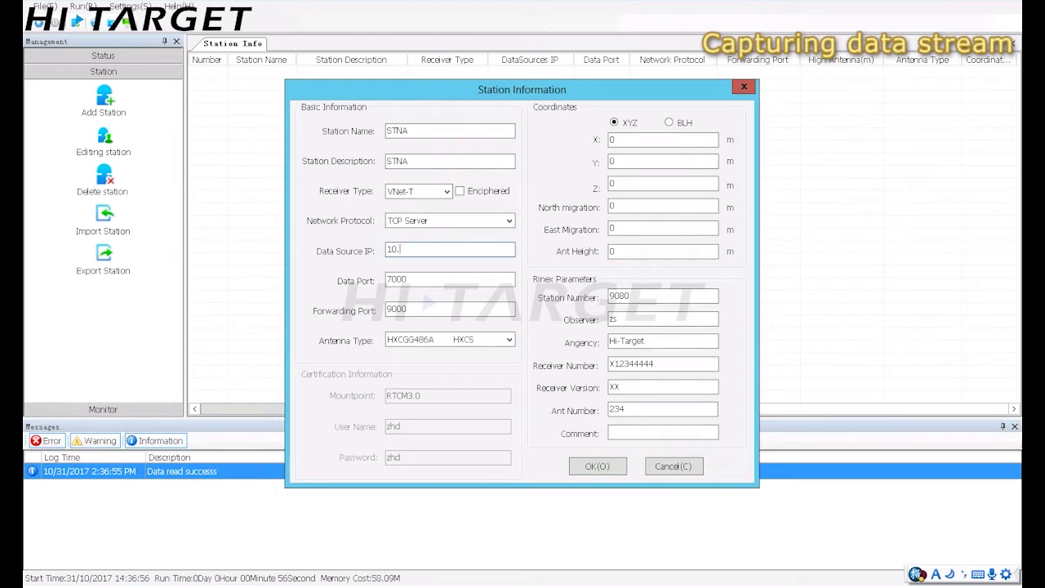
pyautogui.write('0.1.0.2')
pyautogui.doubleClick(441, 278)
pyautogui.write('30')
pyautogui.click(411, 309)
pyautogui.moveTo(411, 308); pyautogui.dragTo(393, 309)
pyautogui.write('31')
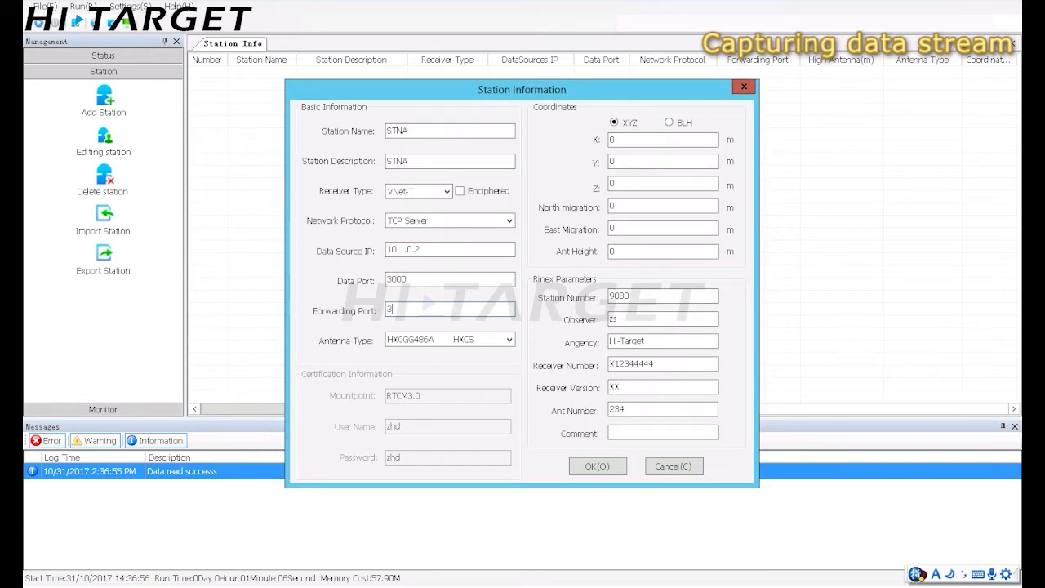
pyautogui.click(597, 467)
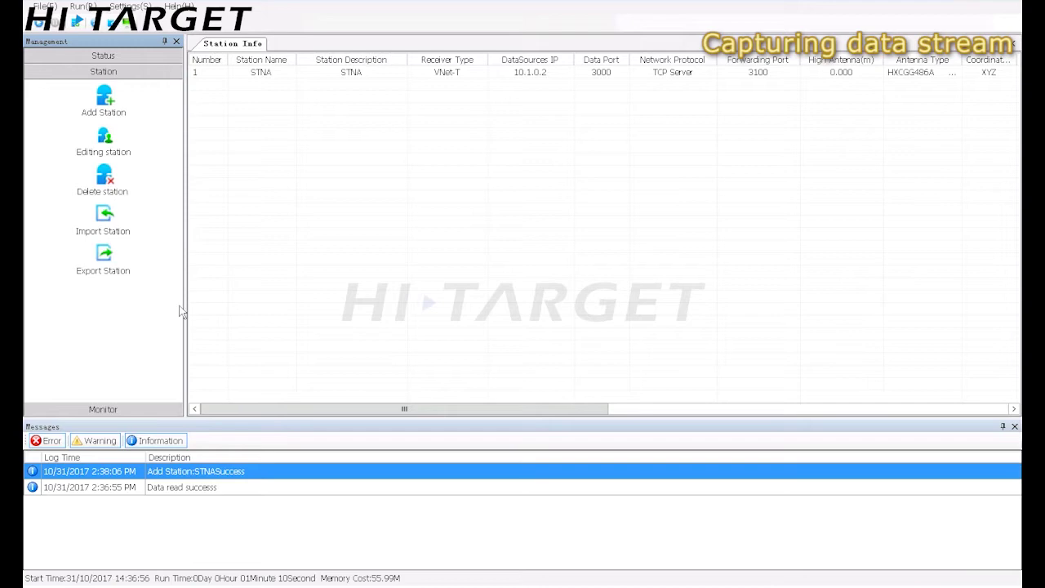
# Start STNA's stream in Network Status and check its Flow and Comment columns
pyautogui.click(139, 55)
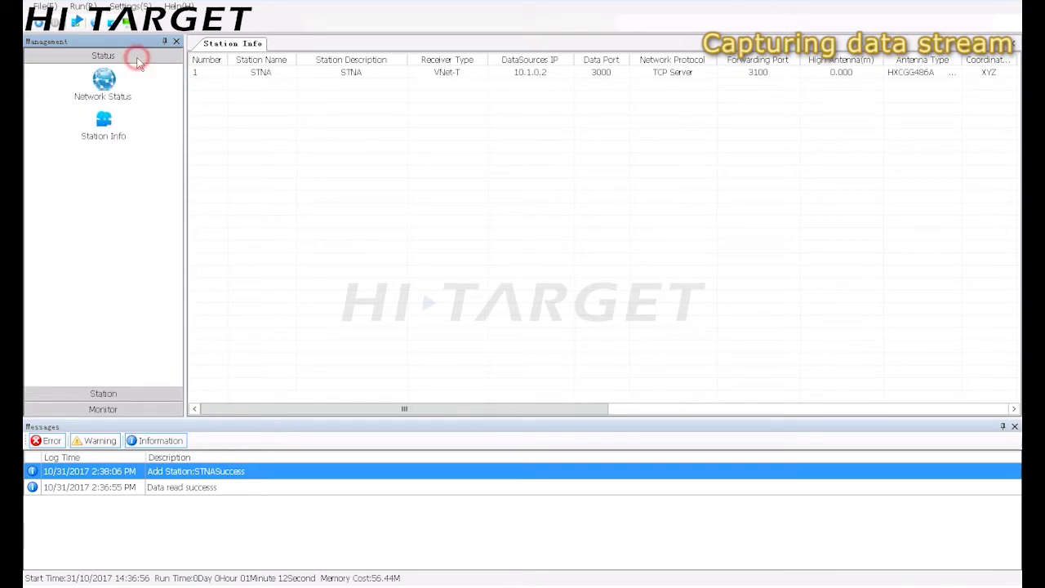
pyautogui.click(109, 97)
pyautogui.click(254, 74)
pyautogui.rightClick(254, 74)
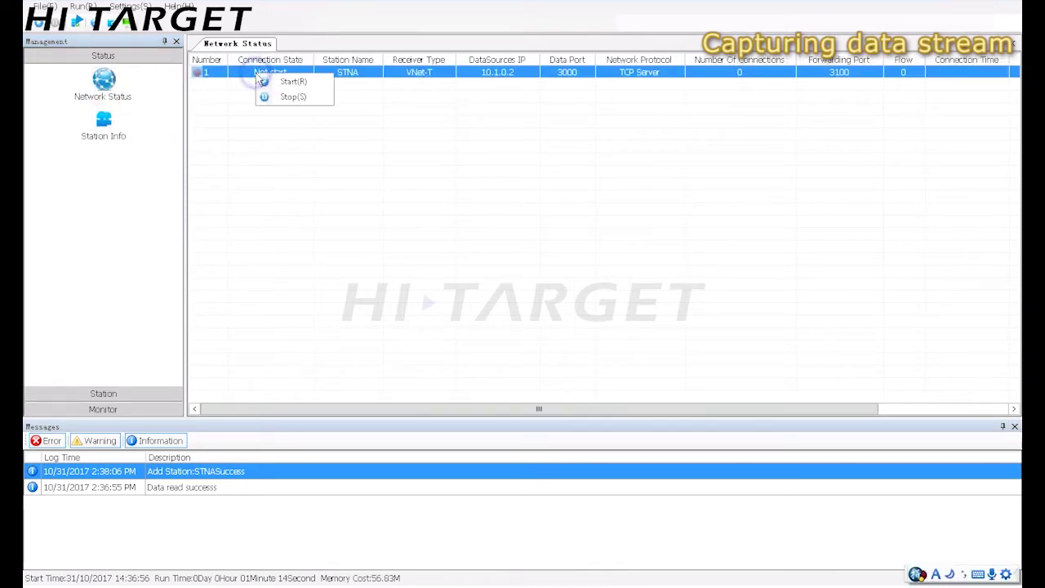
pyautogui.click(292, 82)
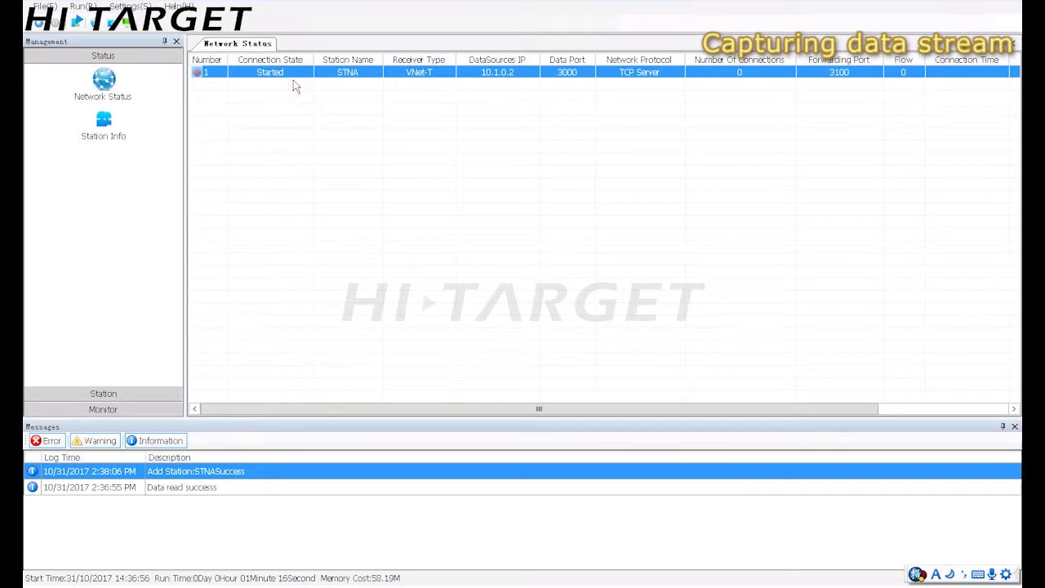
pyautogui.click(387, 217)
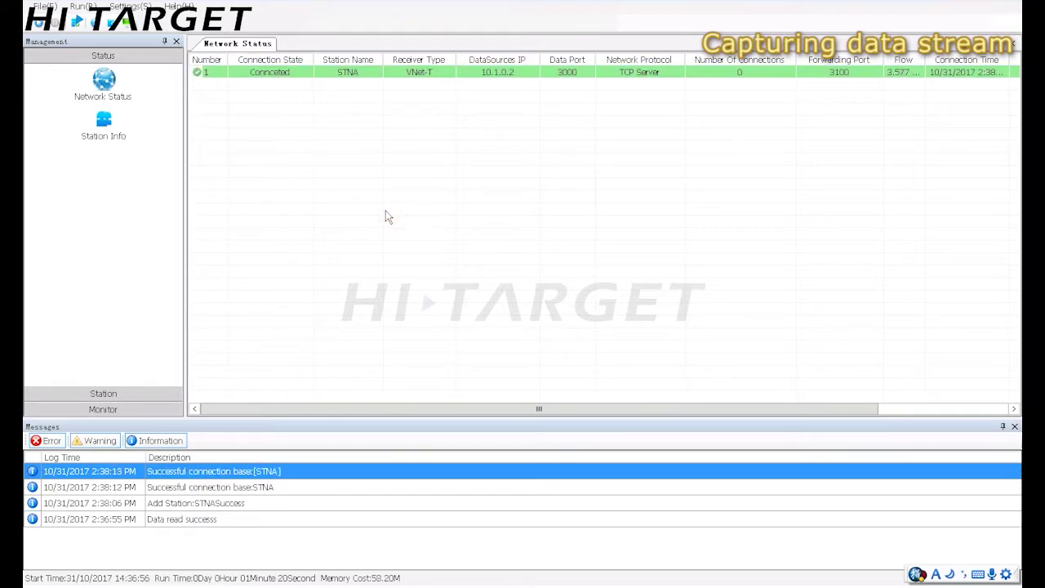
pyautogui.moveTo(527, 409); pyautogui.dragTo(717, 405)
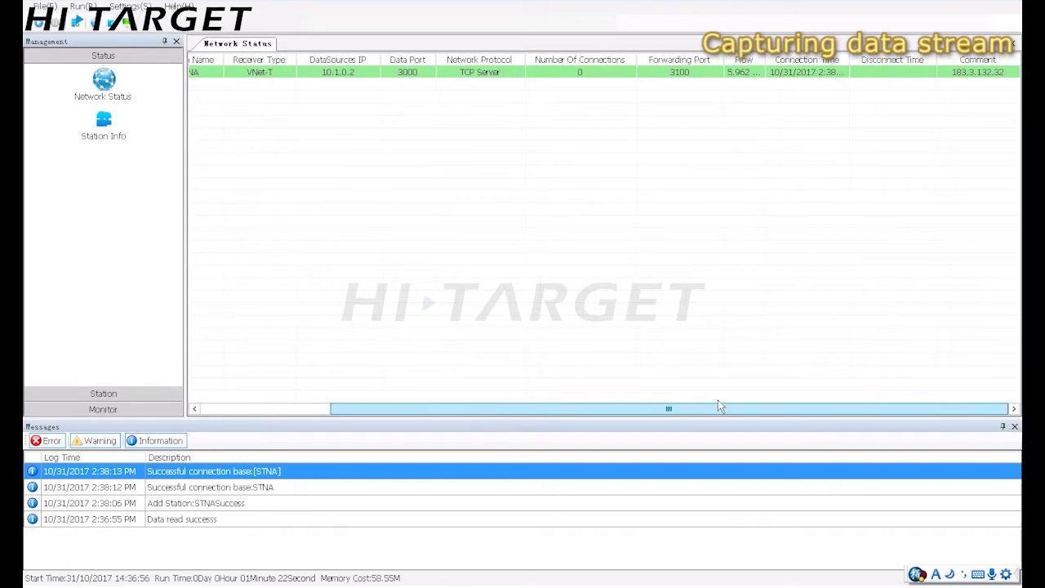
pyautogui.moveTo(765, 56); pyautogui.dragTo(791, 54)
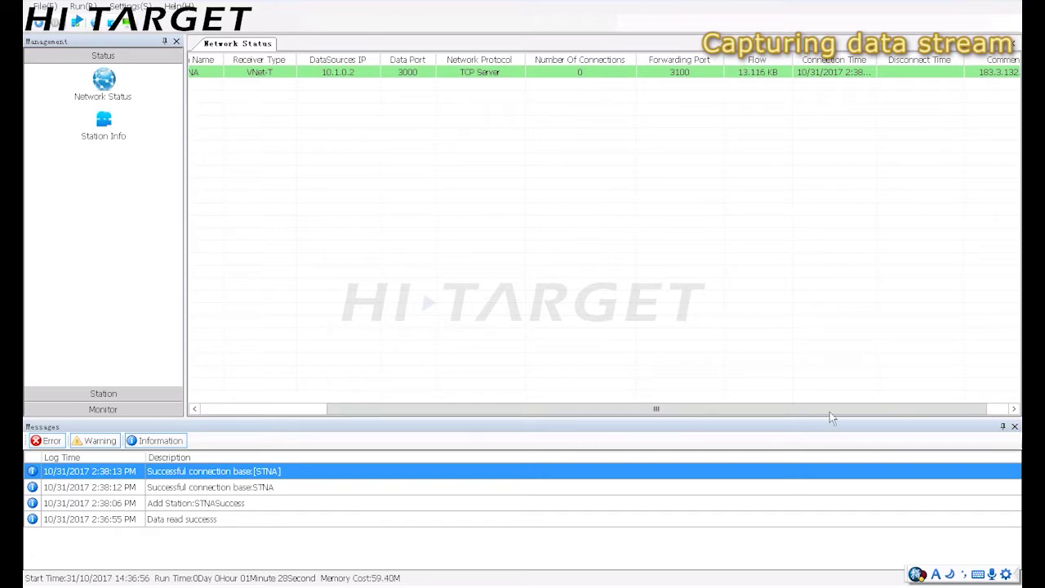
pyautogui.moveTo(829, 411)
pyautogui.mouseDown()
pyautogui.moveTo(851, 415)
pyautogui.moveTo(847, 406)
pyautogui.mouseUp()
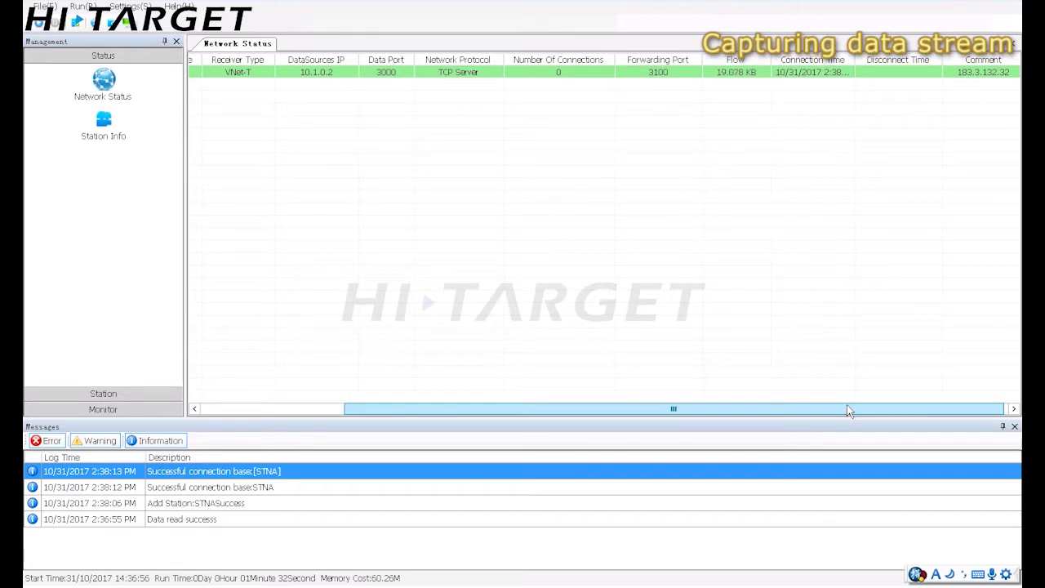
pyautogui.moveTo(847, 411); pyautogui.dragTo(579, 400)
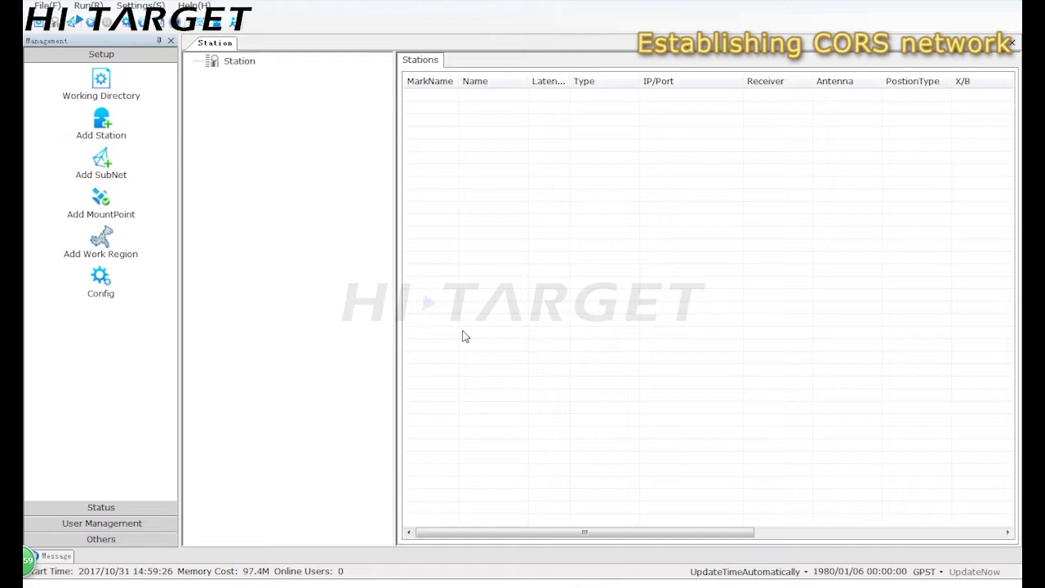
# Enter station STNA with receiver type VNet-T, IP 10.1.0.2, port 3100 and BLH coordinates
pyautogui.click(105, 123)
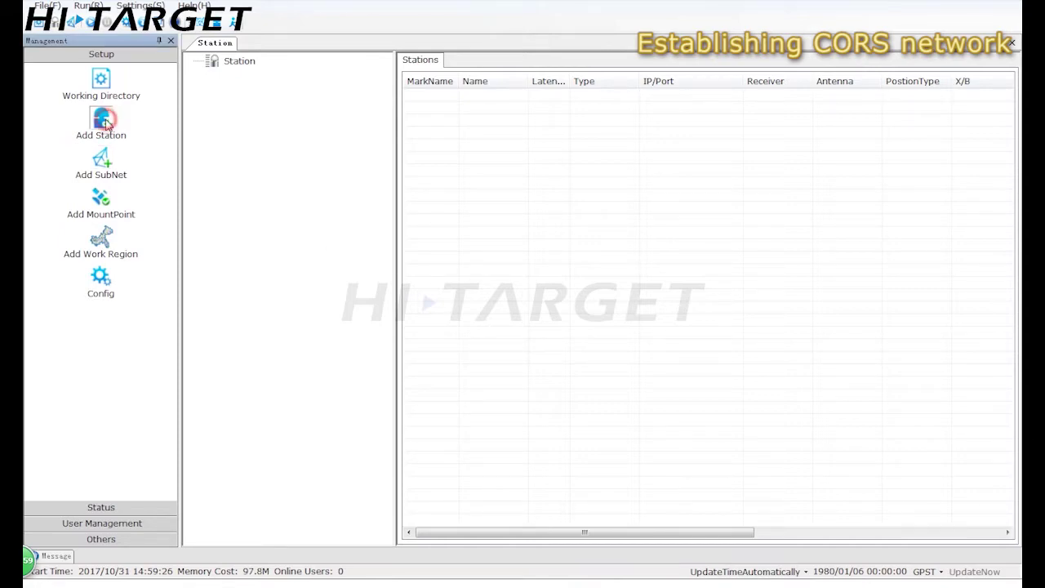
pyautogui.click(486, 183)
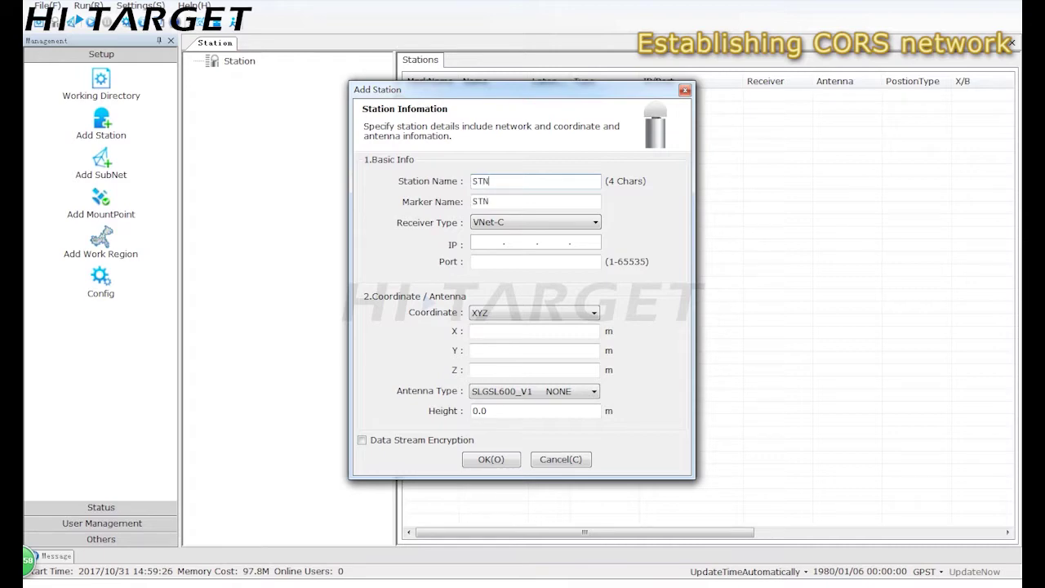
pyautogui.click(522, 222)
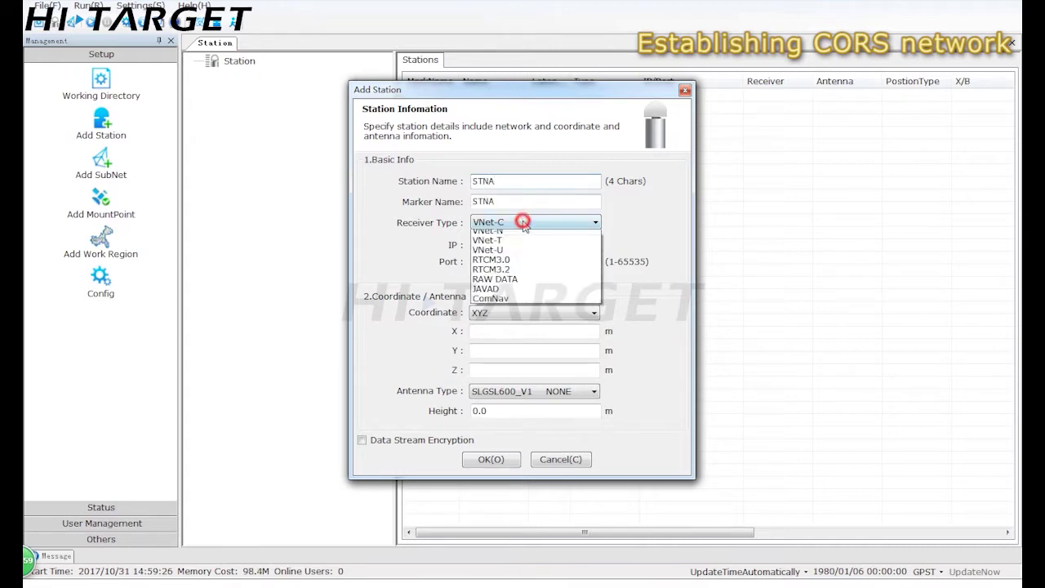
pyautogui.click(506, 248)
pyautogui.click(495, 245)
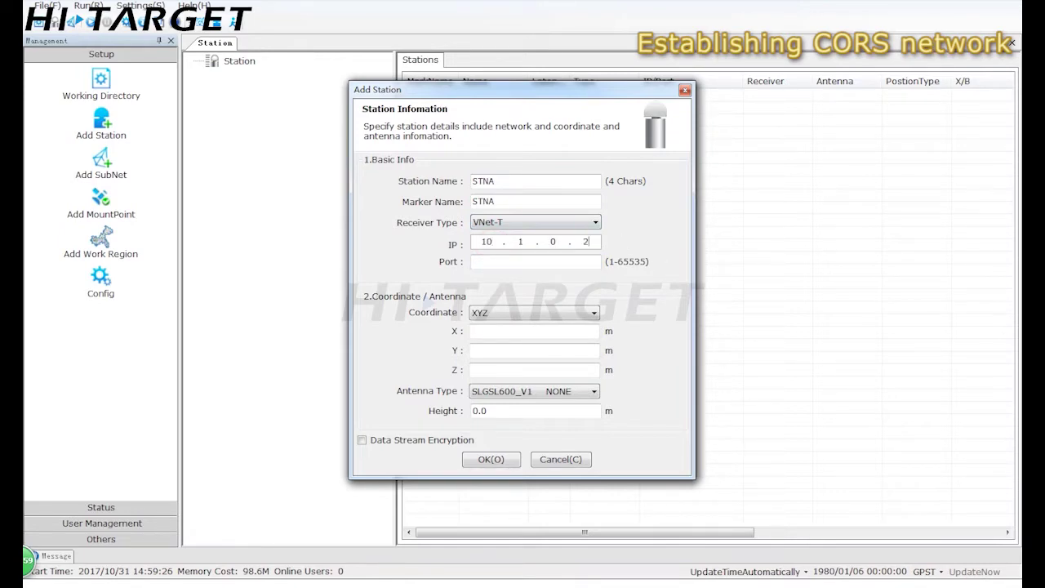
pyautogui.click(559, 262)
pyautogui.click(546, 314)
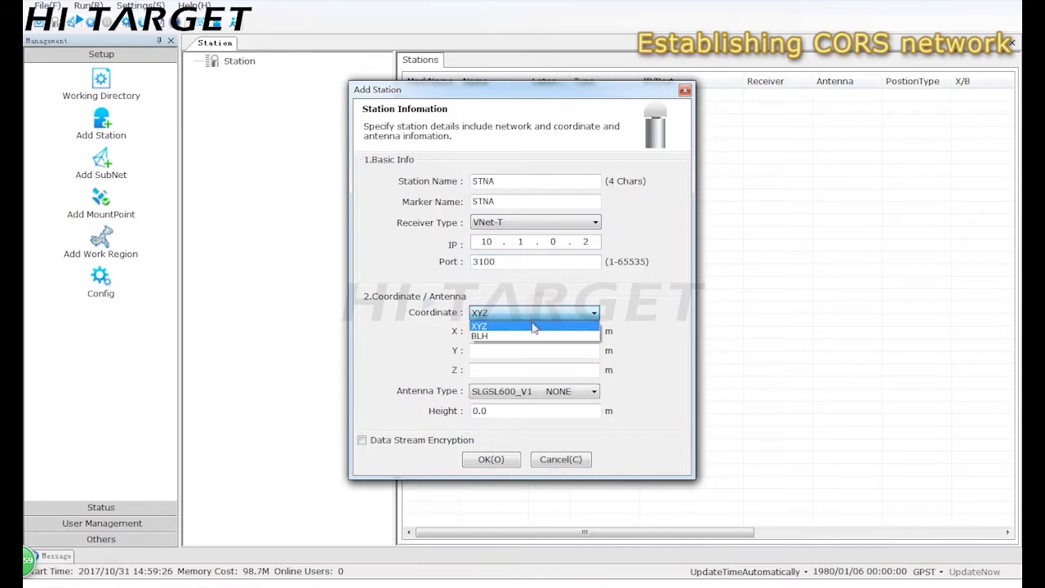
pyautogui.click(505, 332)
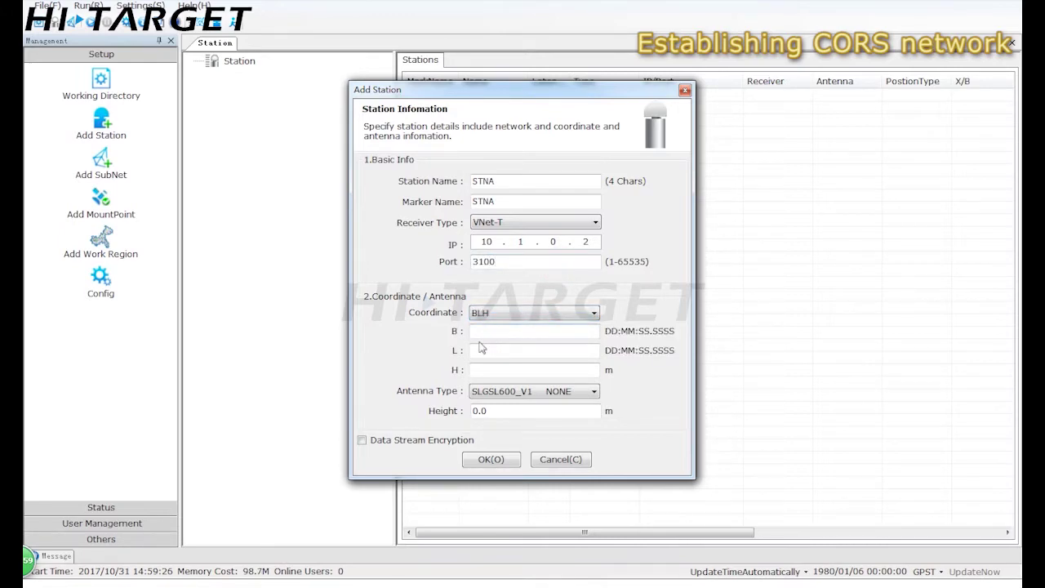
# Copy the receiver's current latitude into the station's B field
pyautogui.click(126, 514)
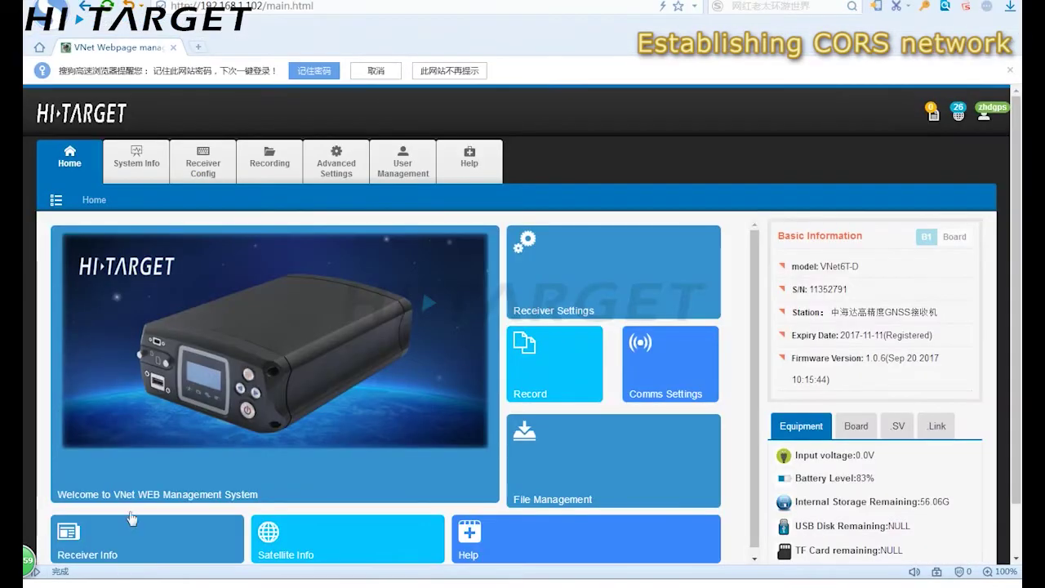
pyautogui.click(190, 171)
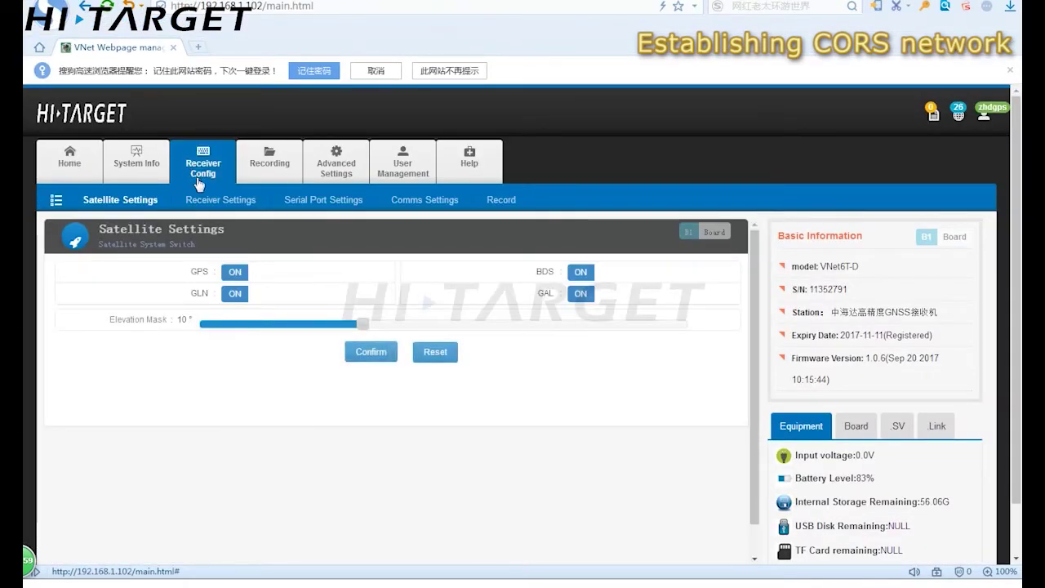
pyautogui.click(218, 204)
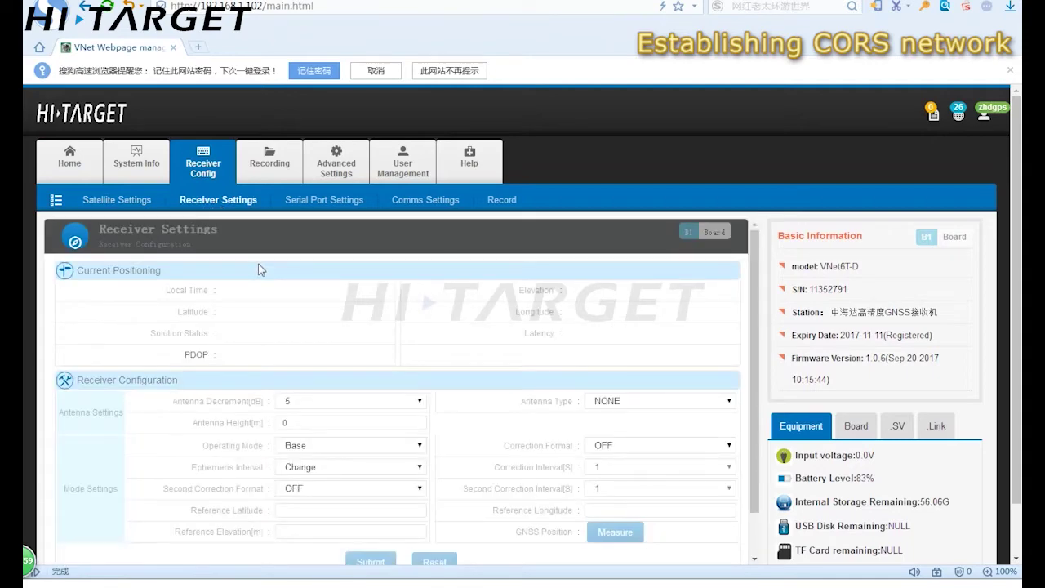
pyautogui.moveTo(220, 312); pyautogui.dragTo(279, 318)
pyautogui.rightClick(280, 316)
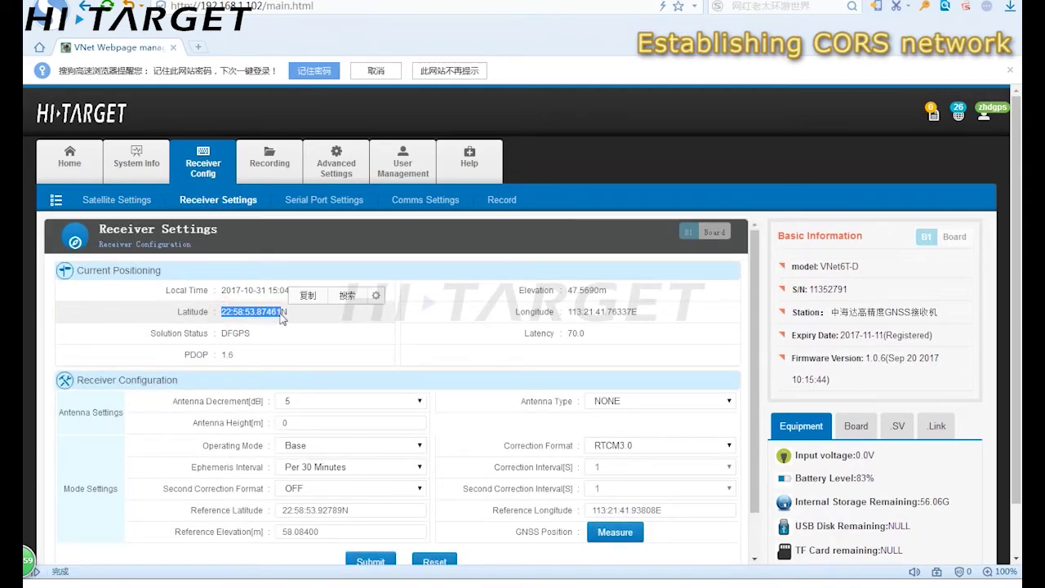
pyautogui.click(306, 294)
pyautogui.hotkey('alt', 'Tab')
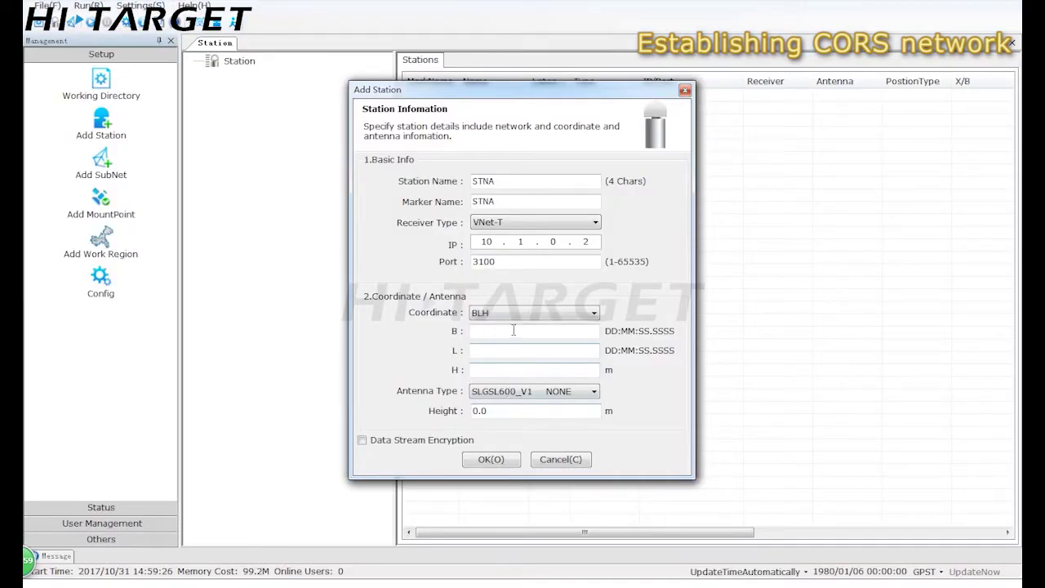
pyautogui.click(513, 331)
pyautogui.hotkey('ctrl', 'v')
# Copy the current longitude into the L field and select the 47.5770 m elevation
pyautogui.hotkey('alt', 'Tab')
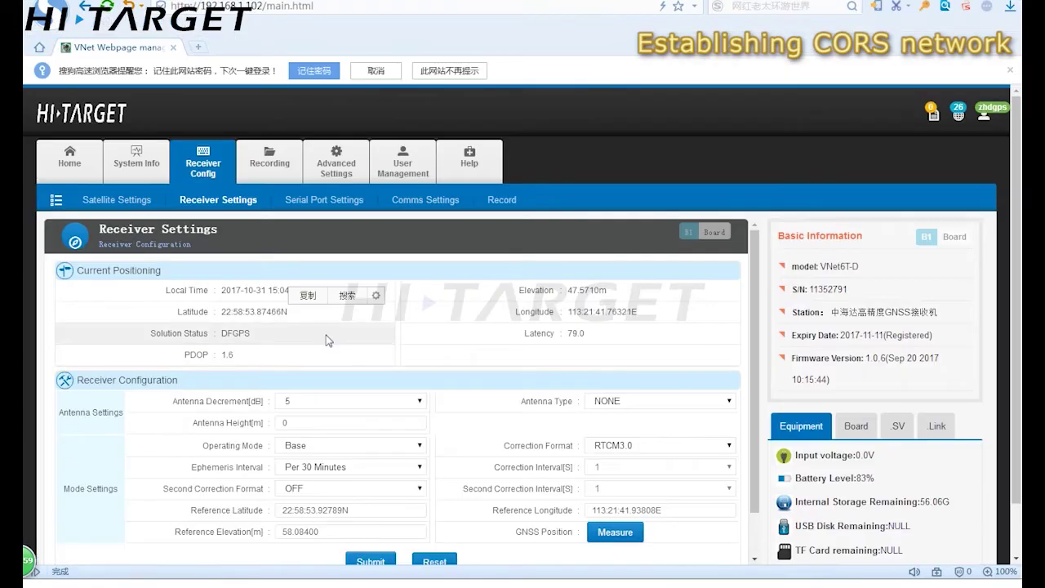
pyautogui.moveTo(568, 312); pyautogui.dragTo(633, 321)
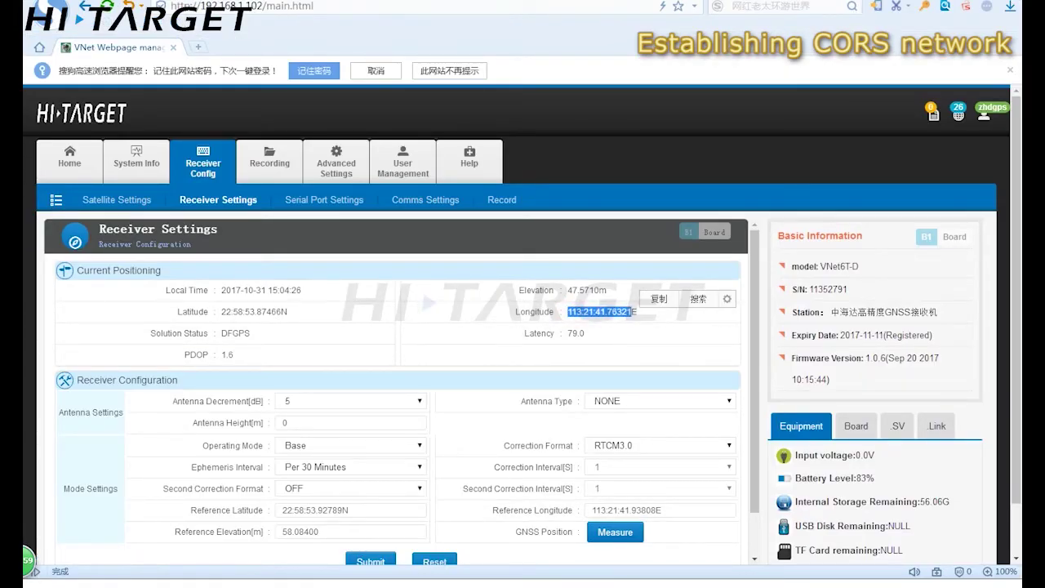
pyautogui.hotkey('ctrl', 'c')
pyautogui.hotkey('alt', 'Tab')
pyautogui.click(498, 351)
pyautogui.hotkey('ctrl', 'v')
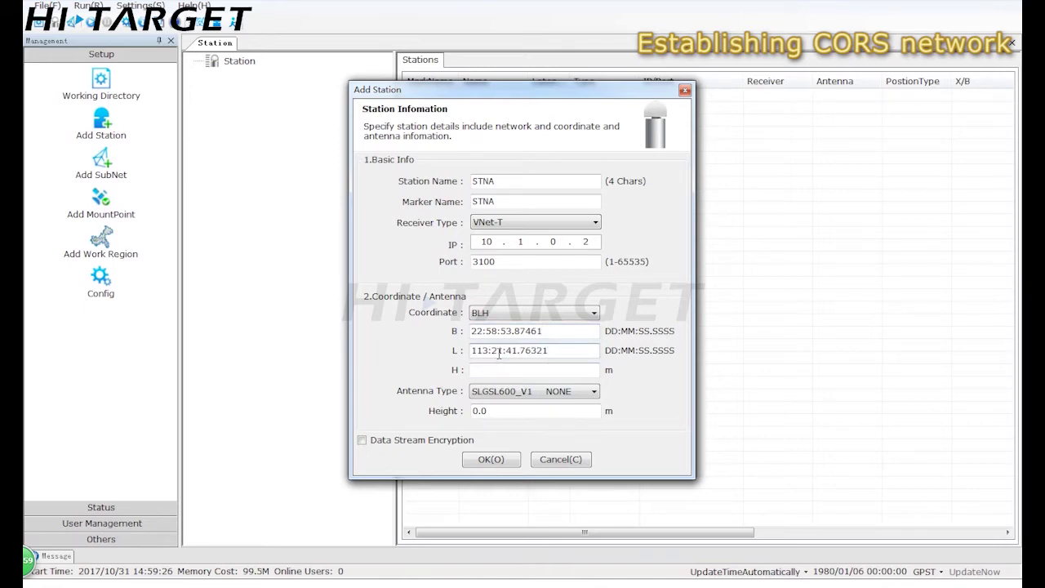
pyautogui.hotkey('alt', 'Tab')
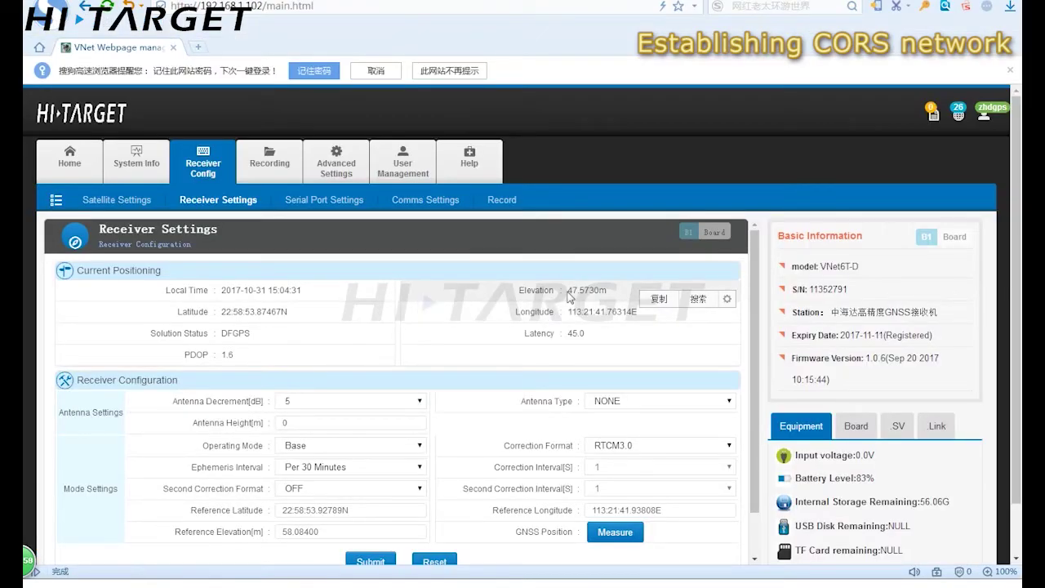
pyautogui.moveTo(569, 297); pyautogui.dragTo(604, 297)
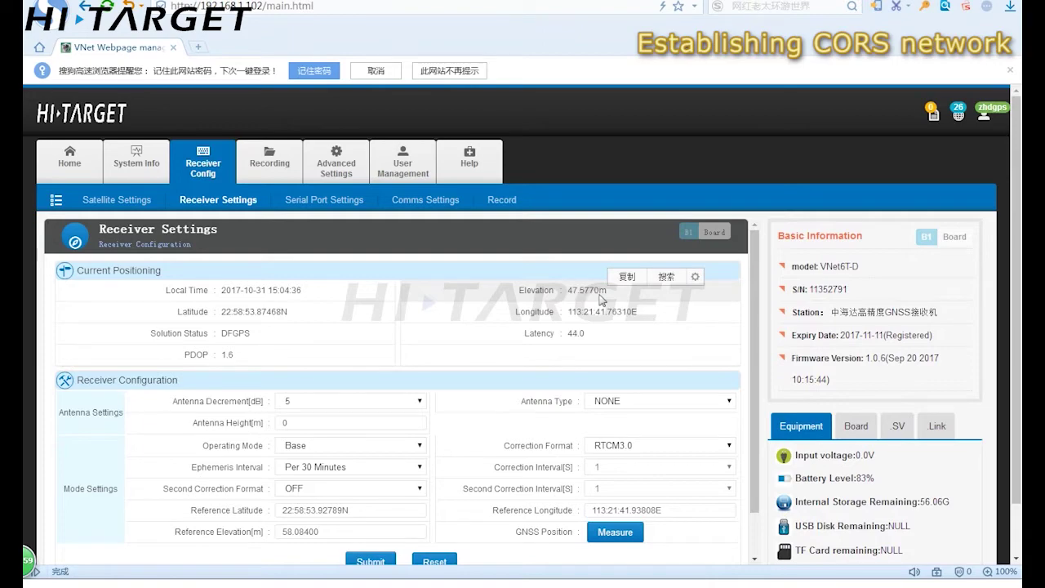
# Paste the elevation into H, keep antenna SLGSL600_V1, and add station STNA
pyautogui.hotkey('alt', 'Tab')
pyautogui.click(565, 369)
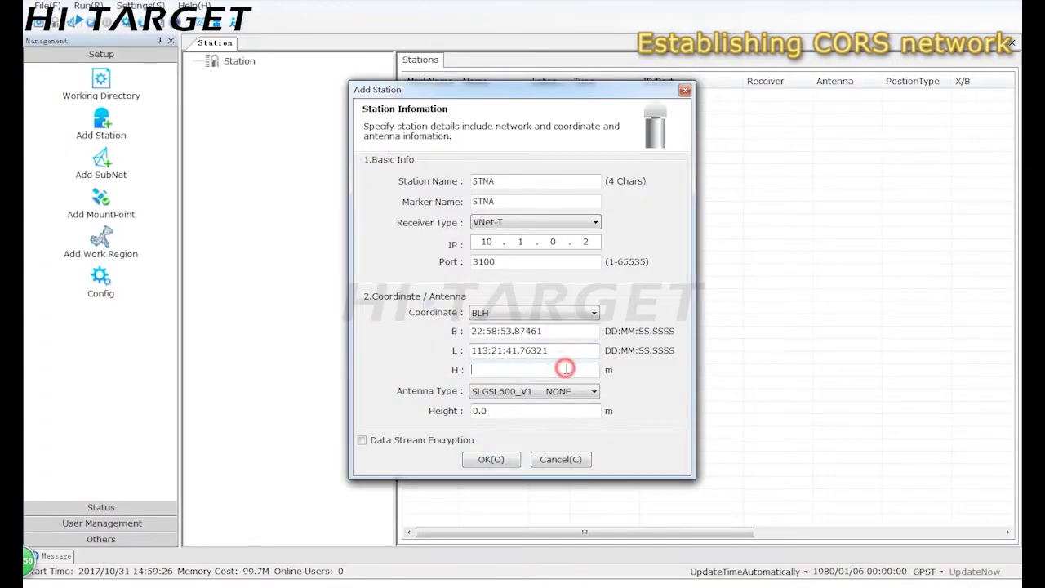
pyautogui.hotkey('ctrl', 'v')
pyautogui.click(552, 395)
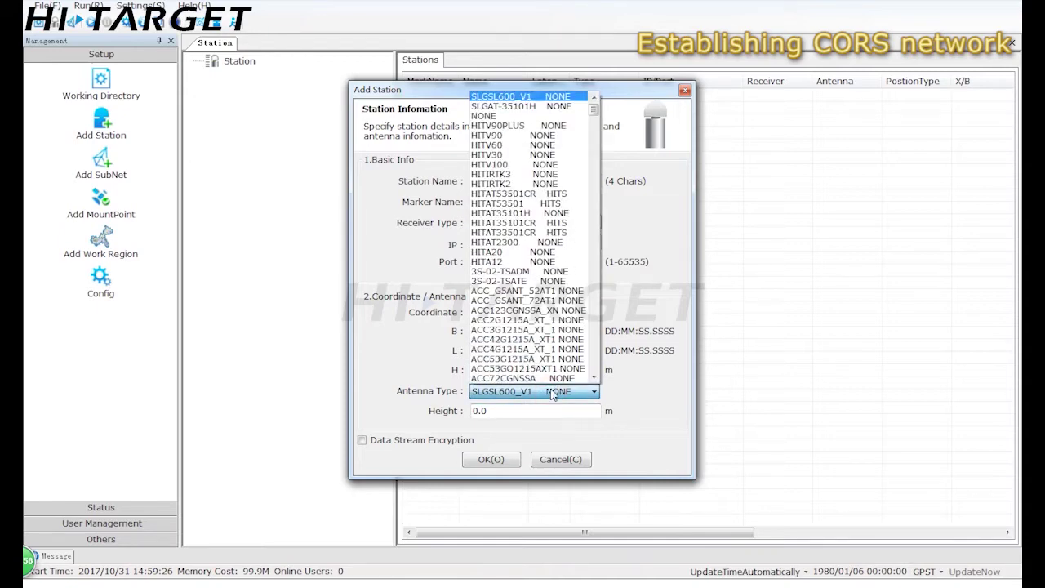
pyautogui.scroll(-6, 569, 314)
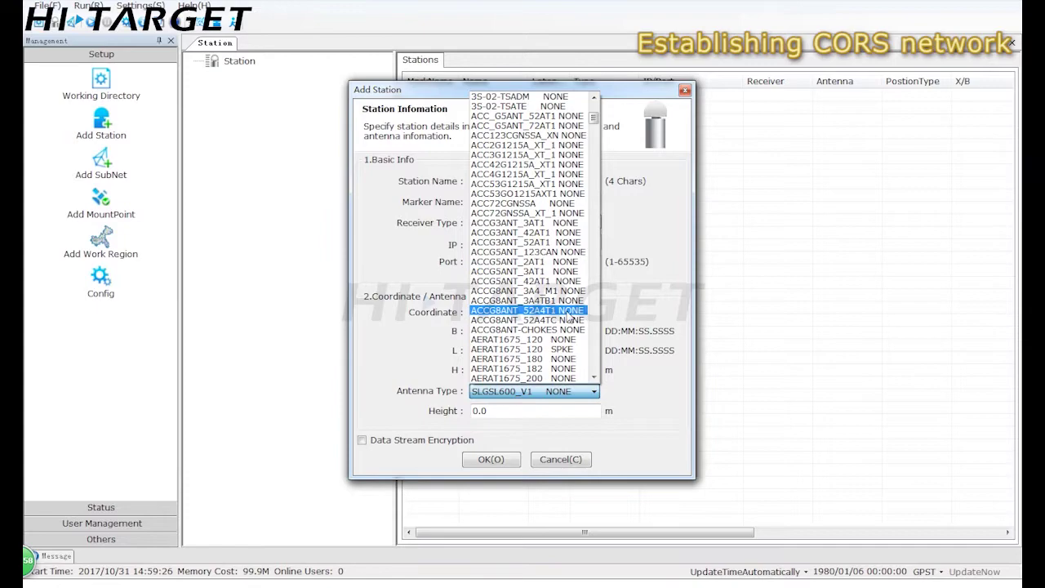
pyautogui.scroll(6, 568, 317)
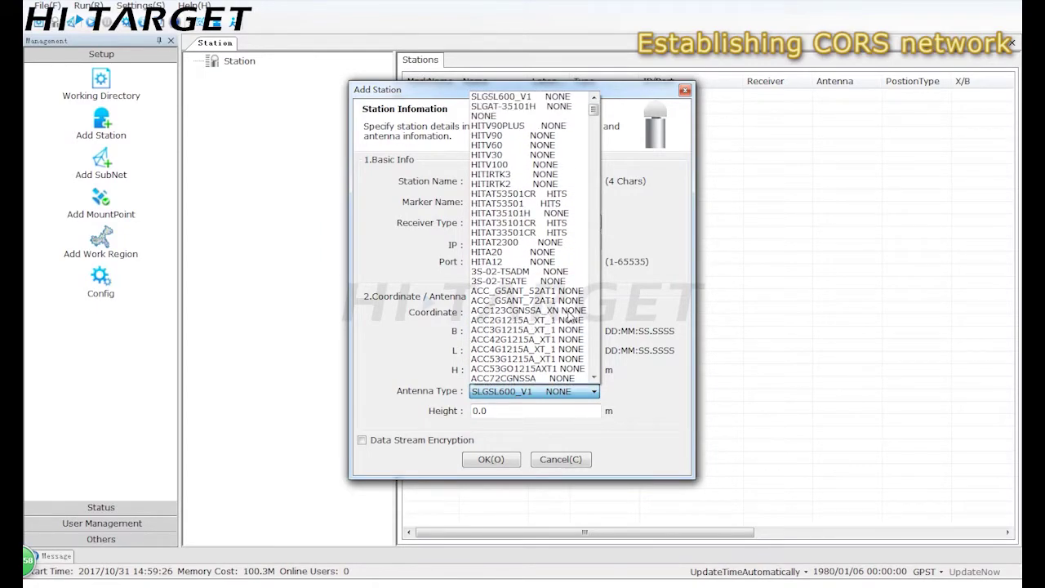
pyautogui.click(666, 398)
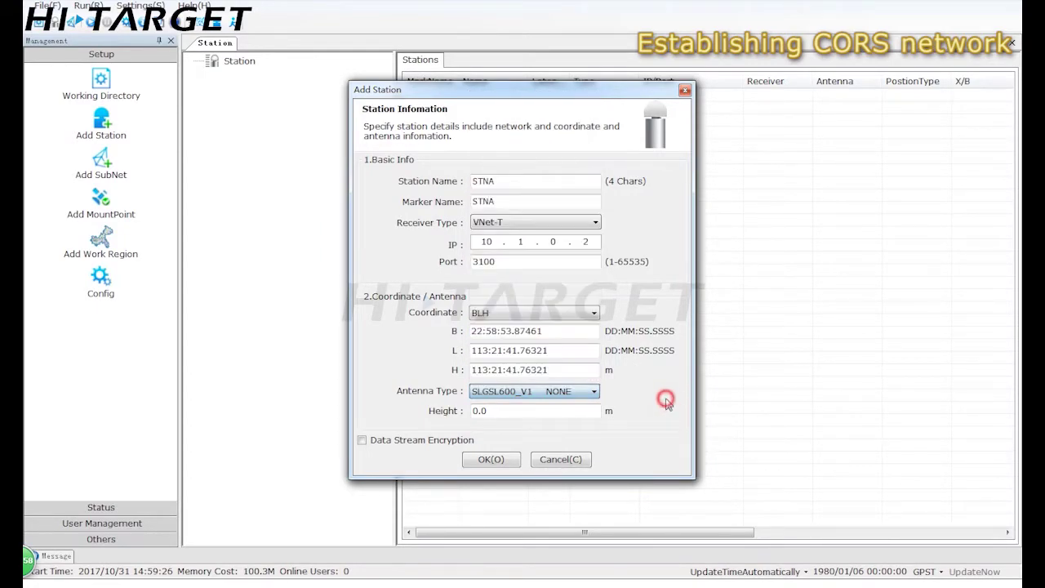
pyautogui.click(490, 460)
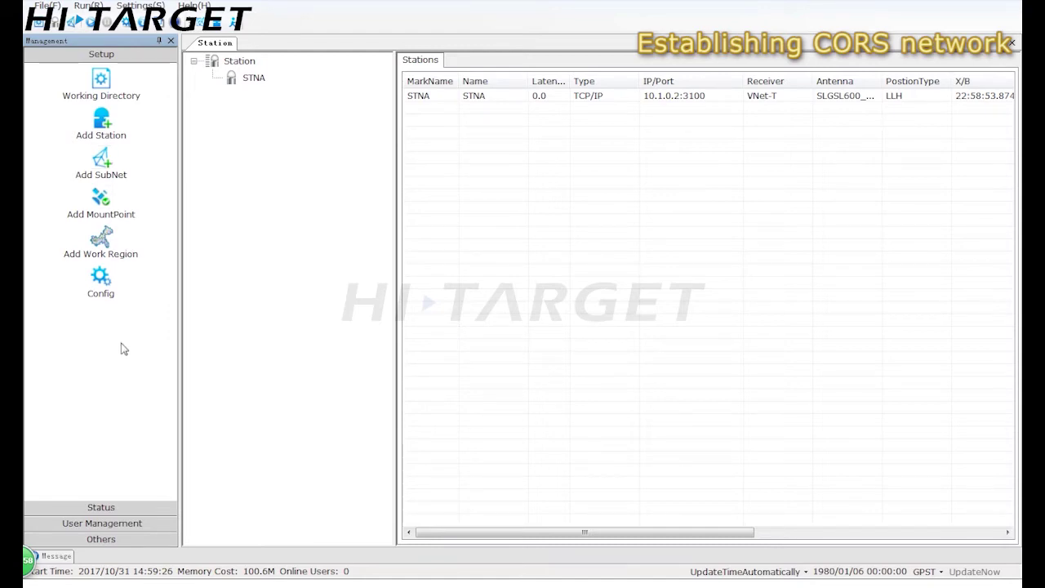
# Check satellite tracking for stations STNA and STNC, then view the empty SubNet list
pyautogui.click(101, 506)
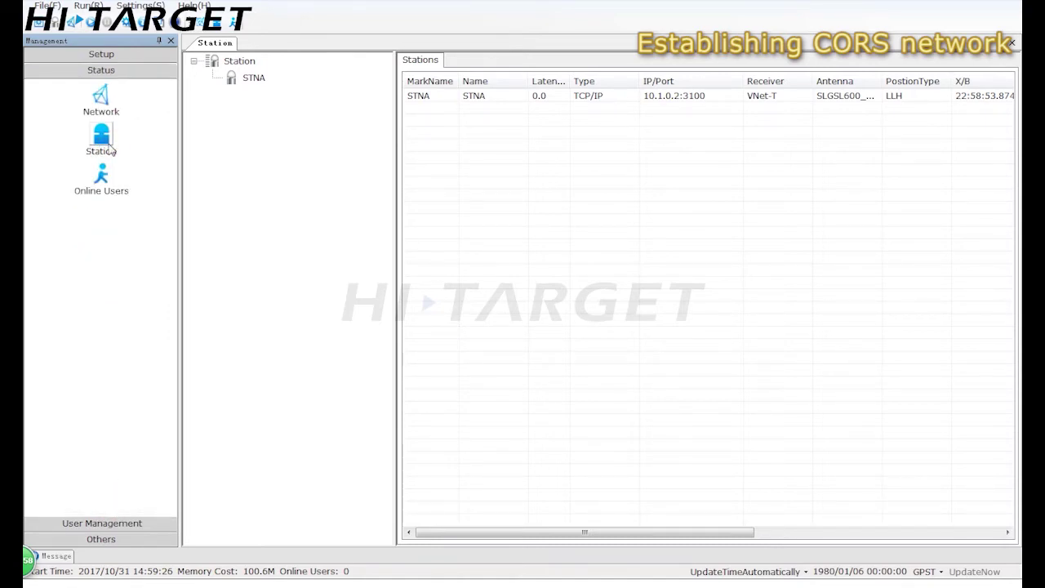
pyautogui.click(245, 84)
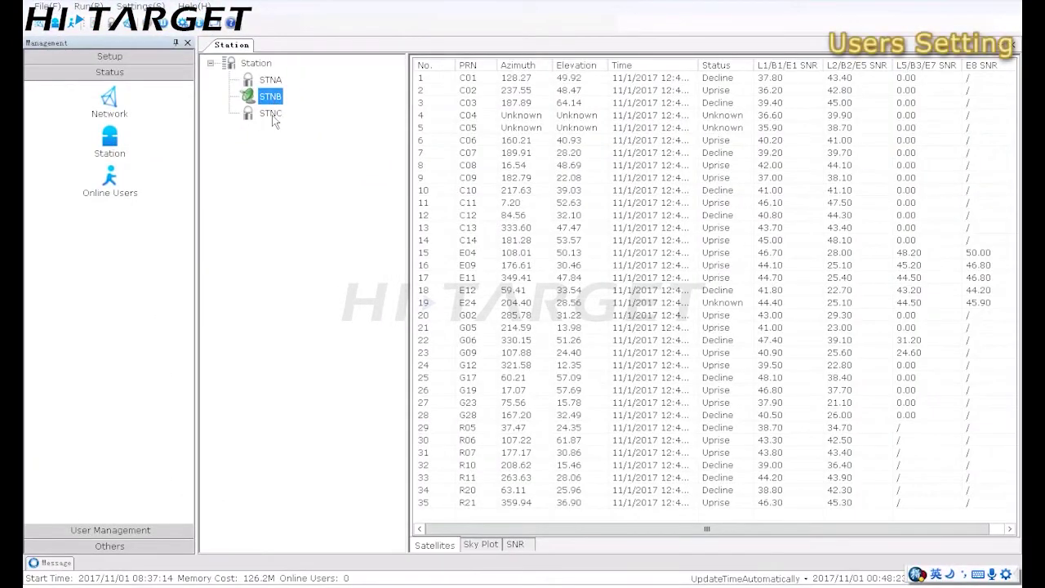
pyautogui.click(271, 114)
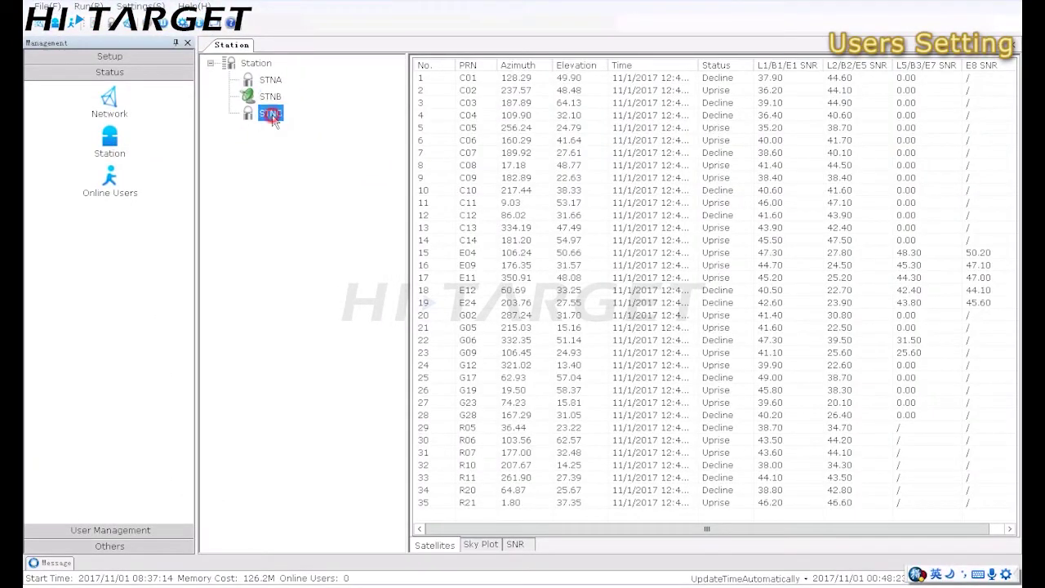
pyautogui.click(115, 105)
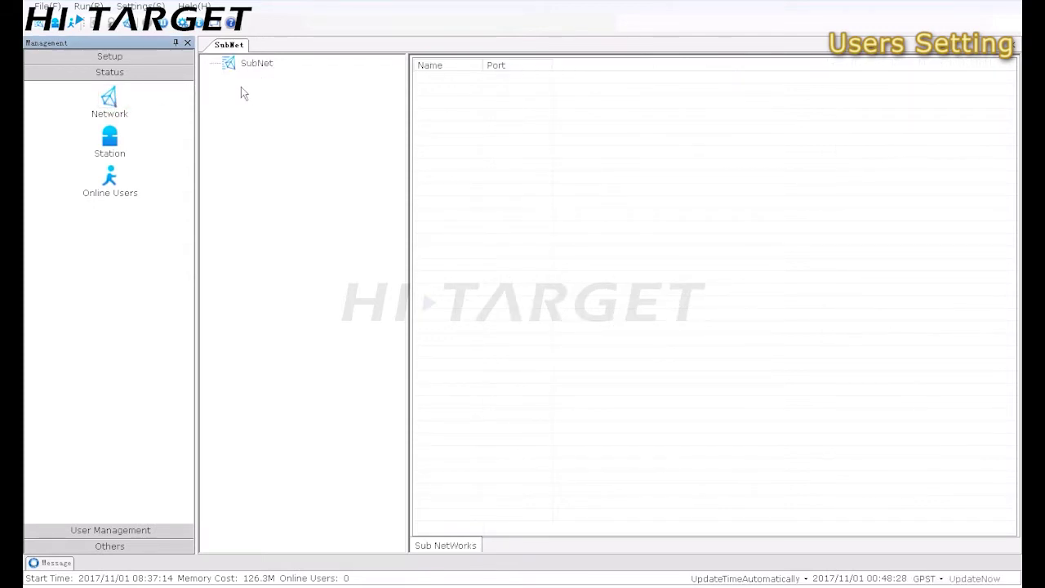
# Add subnet TEST on port 3001 with stations STNA, STNB and STNC checked
pyautogui.click(254, 64)
pyautogui.rightClick(252, 66)
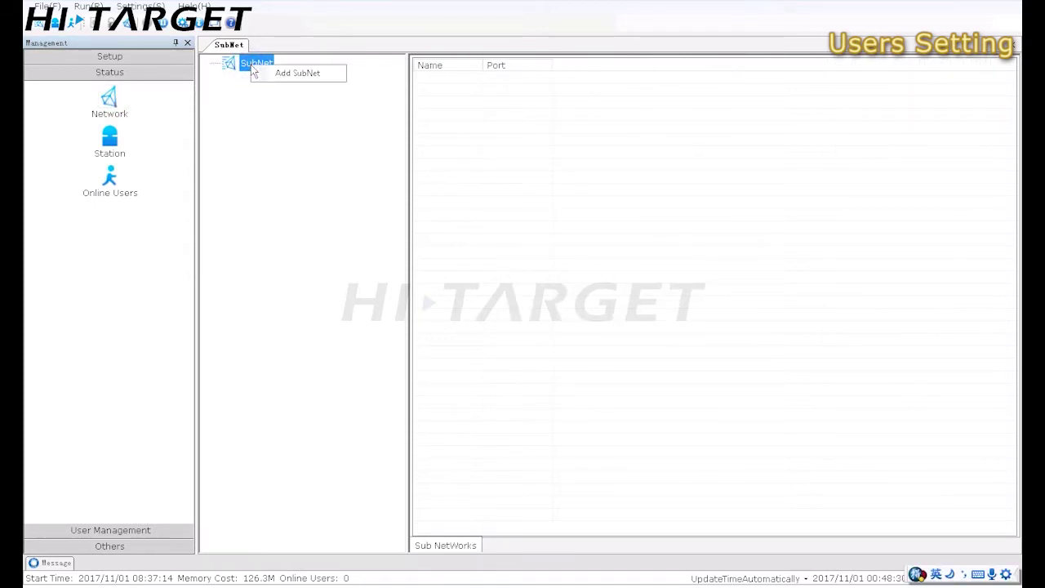
pyautogui.click(302, 74)
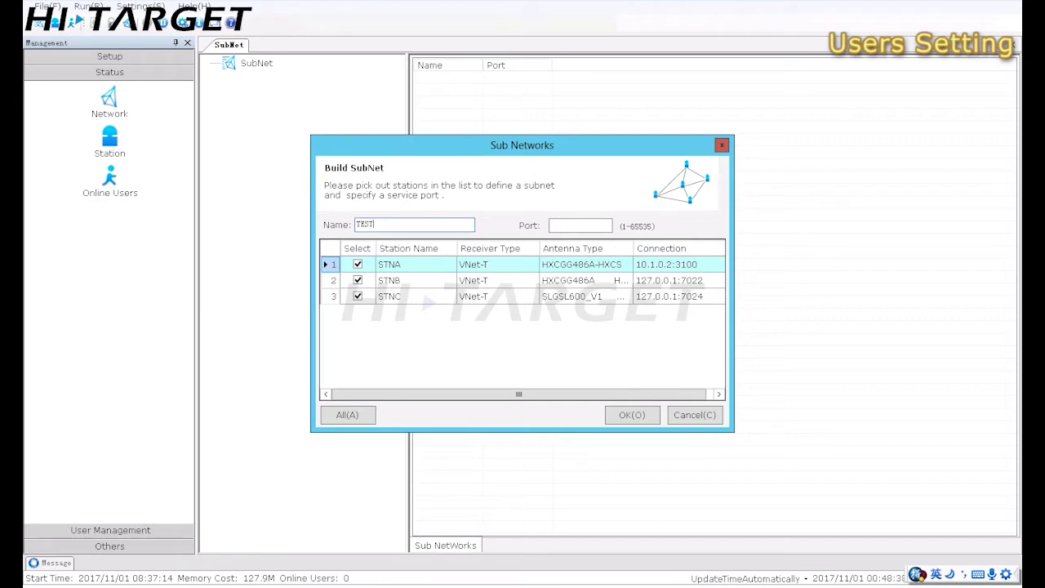
pyautogui.click(571, 226)
pyautogui.click(626, 416)
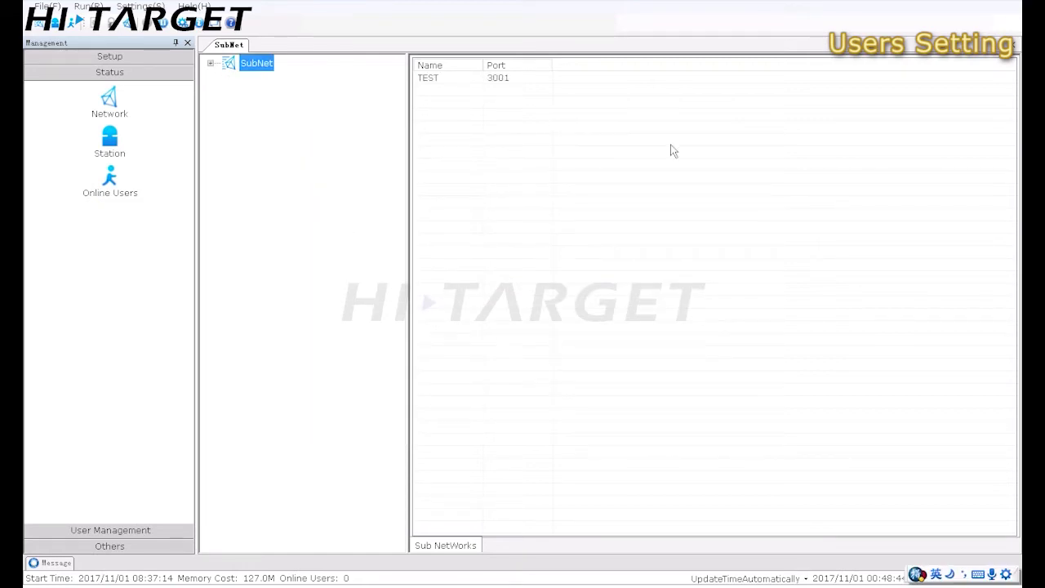
# Open subnet TEST's station map and zoom out to see all its stations
pyautogui.click(211, 63)
pyautogui.click(276, 84)
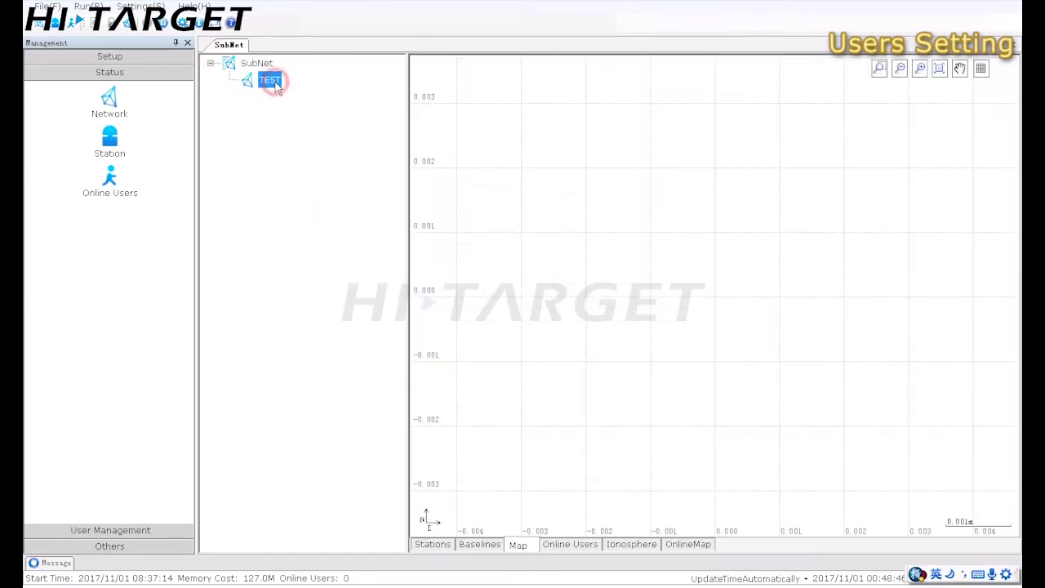
pyautogui.rightClick(276, 85)
pyautogui.click(306, 93)
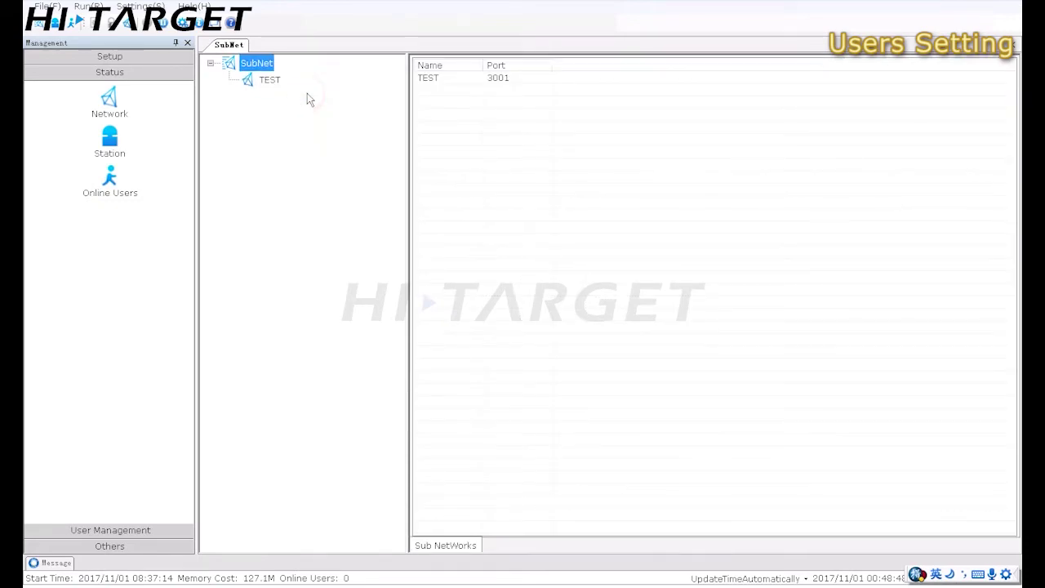
pyautogui.click(270, 81)
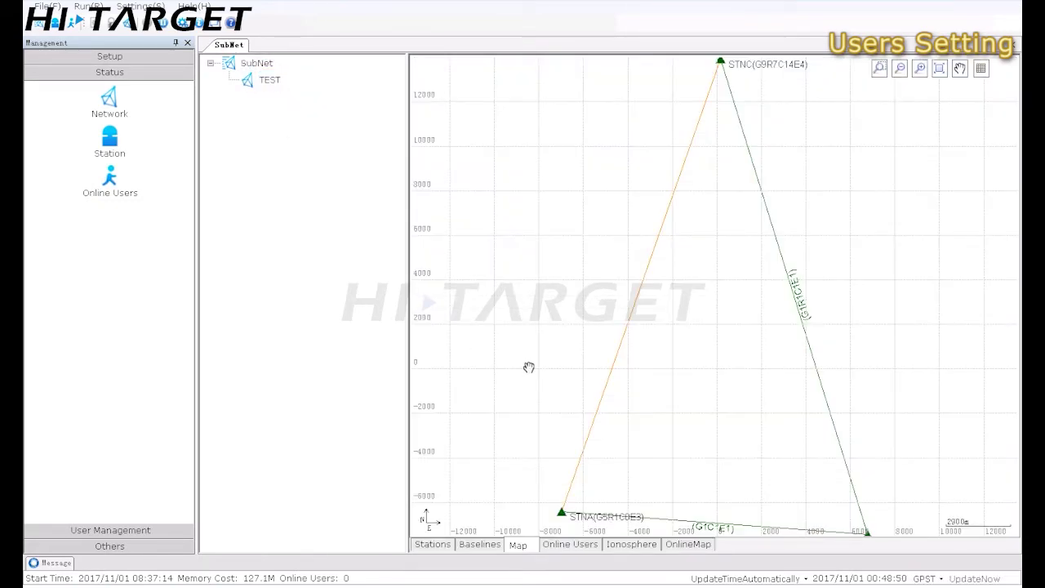
pyautogui.scroll(-2, 529, 368)
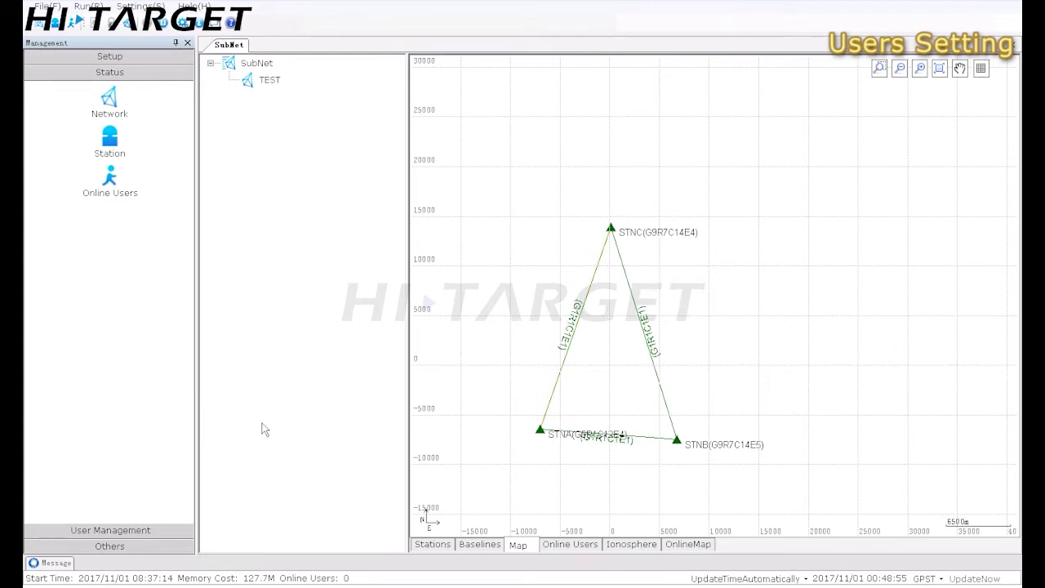
# Review TEST's three baselines and its station list, then return to the map
pyautogui.click(486, 544)
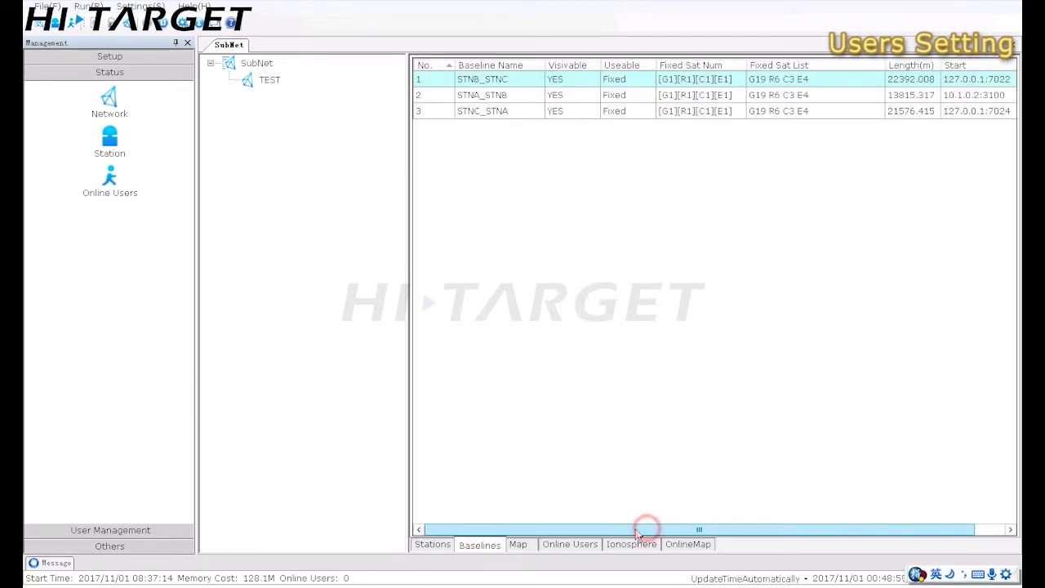
pyautogui.click(439, 546)
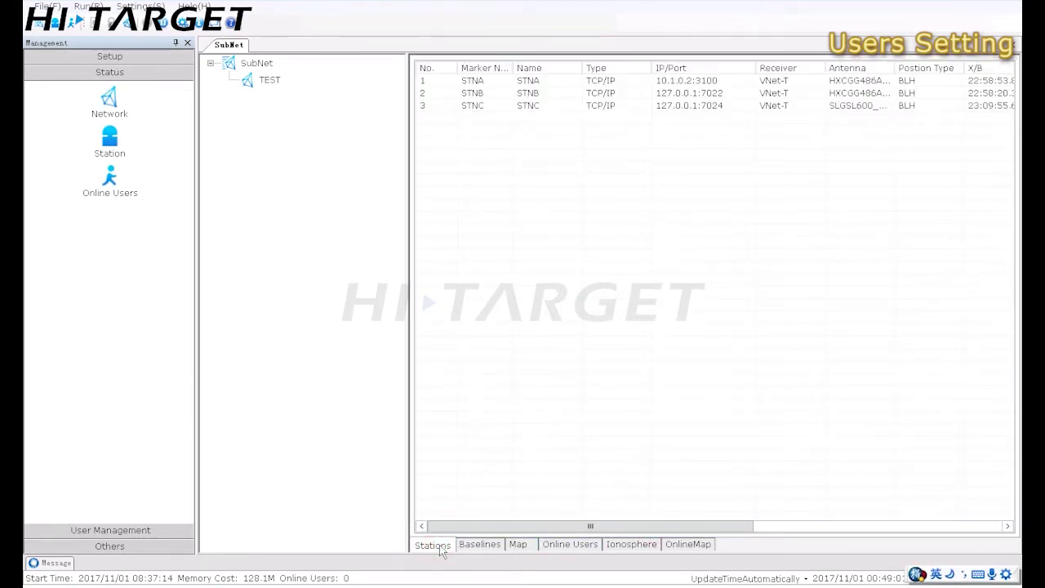
pyautogui.click(518, 545)
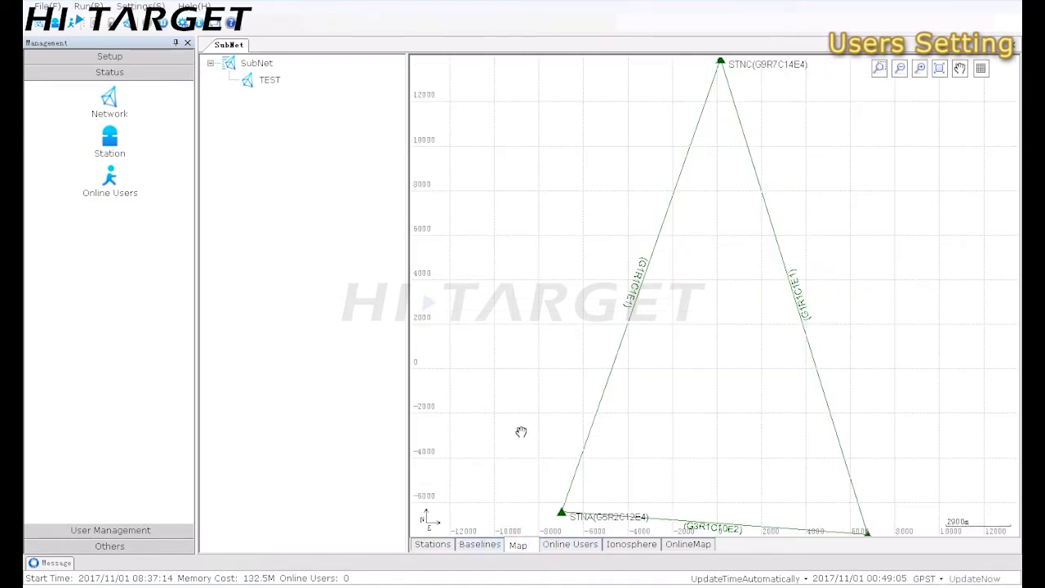
# Add an RTK user with description 'test', available time 9999 and expiry 2017/11/23
pyautogui.click(141, 530)
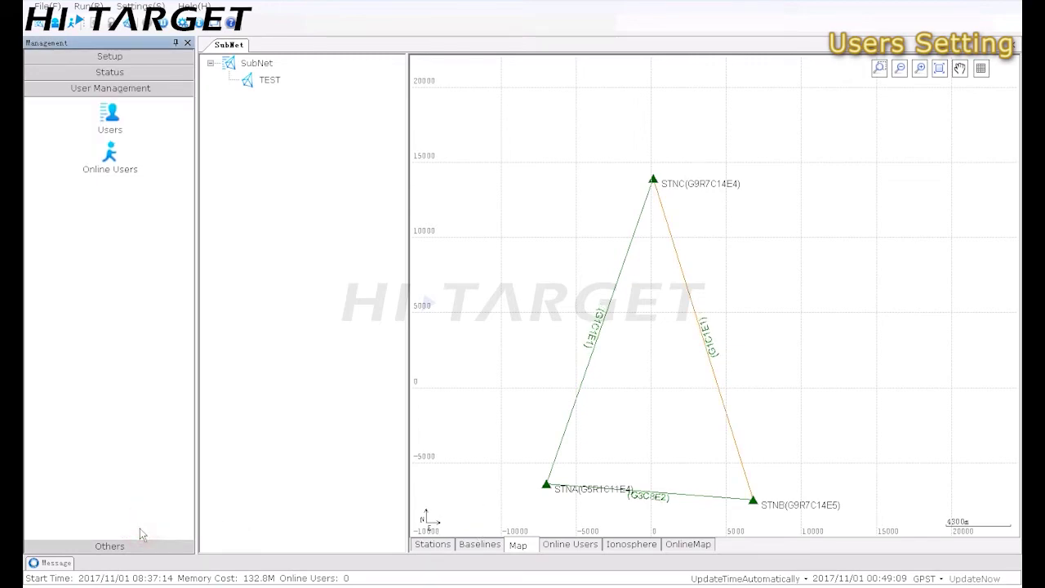
pyautogui.click(107, 120)
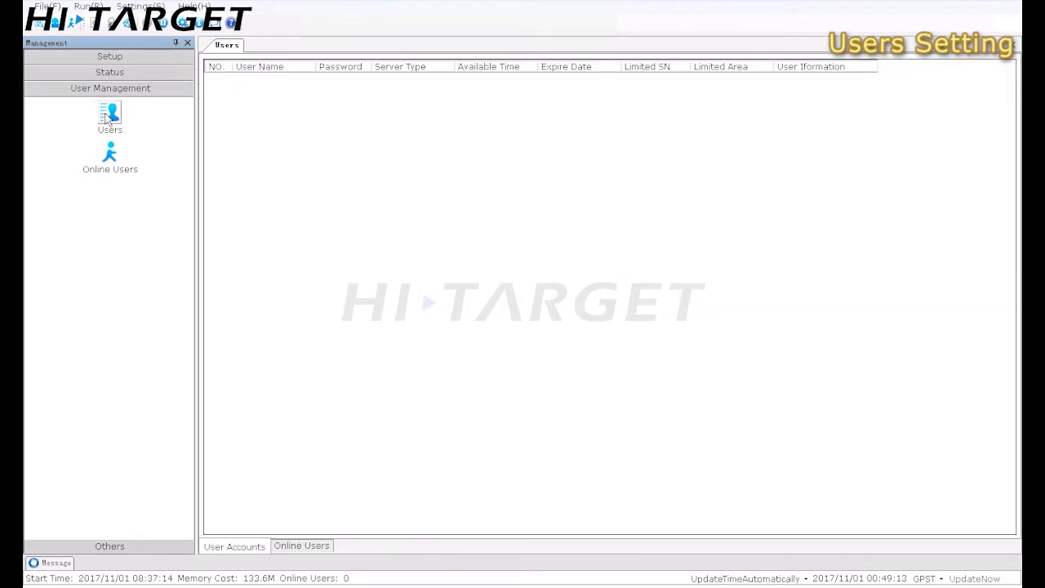
pyautogui.rightClick(356, 149)
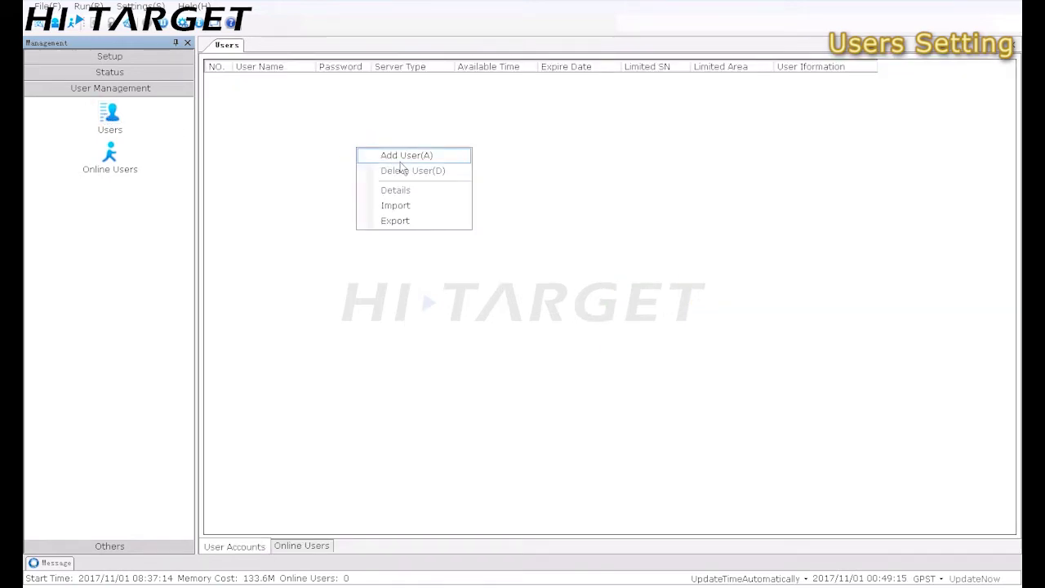
pyautogui.click(395, 157)
pyautogui.click(449, 177)
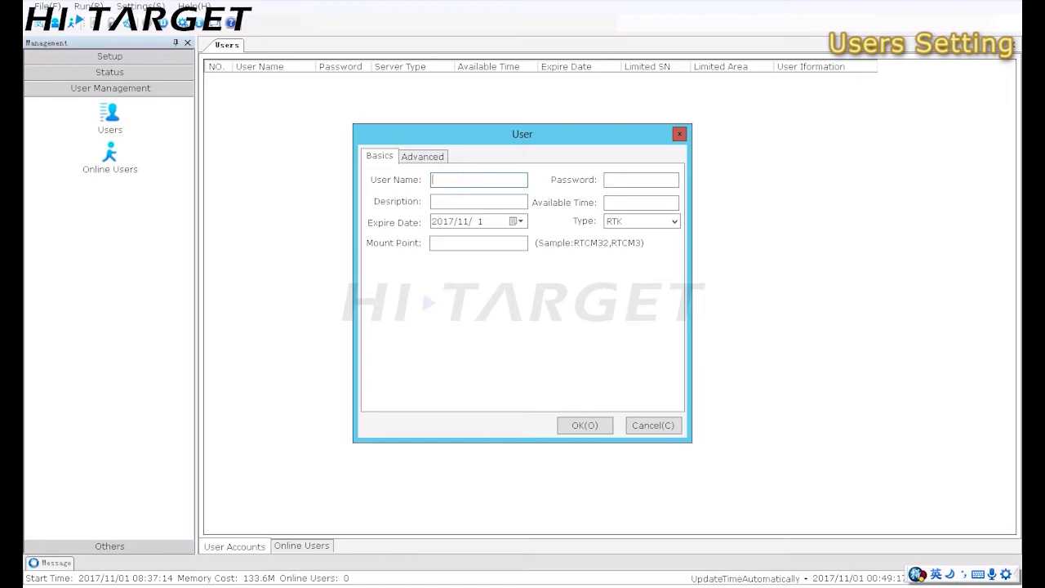
pyautogui.click(612, 181)
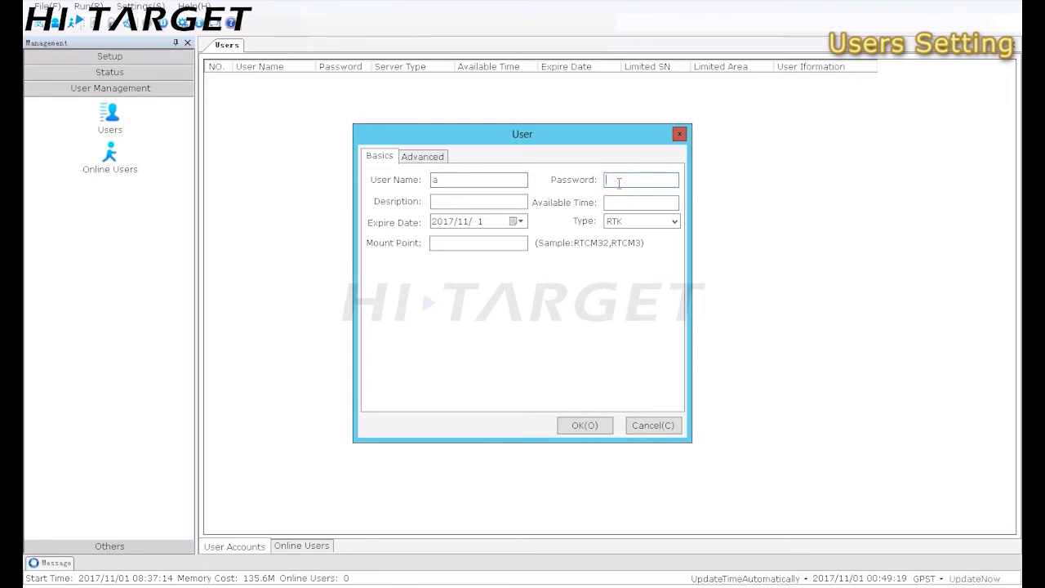
pyautogui.click(498, 203)
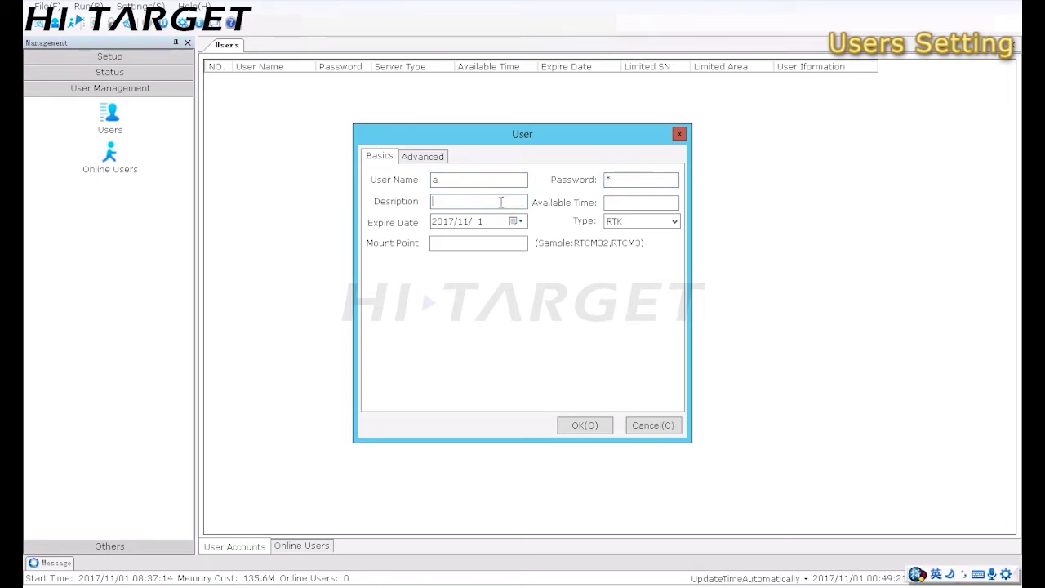
pyautogui.write('test')
pyautogui.click(624, 201)
pyautogui.click(516, 222)
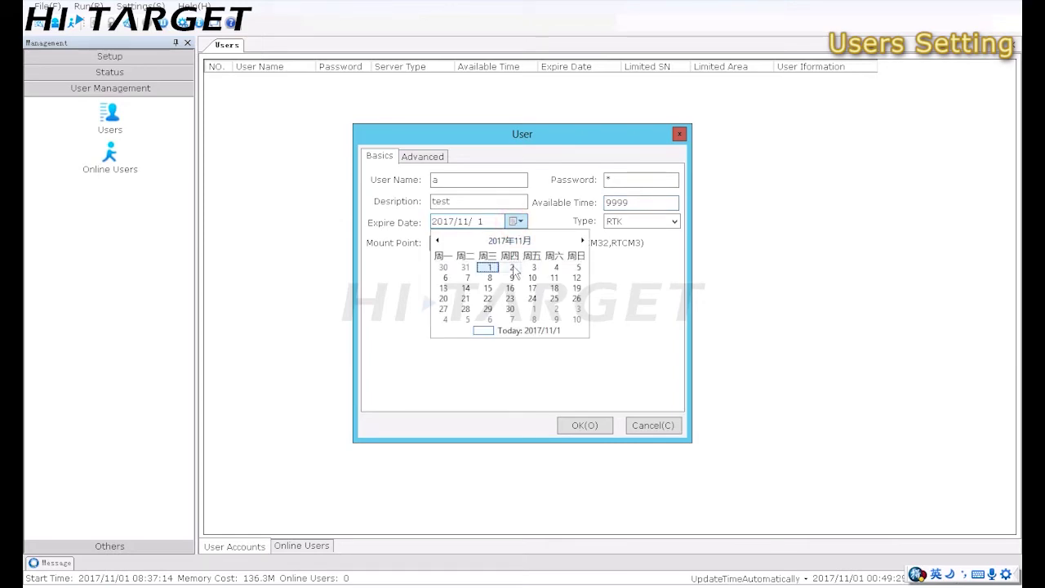
pyautogui.click(509, 298)
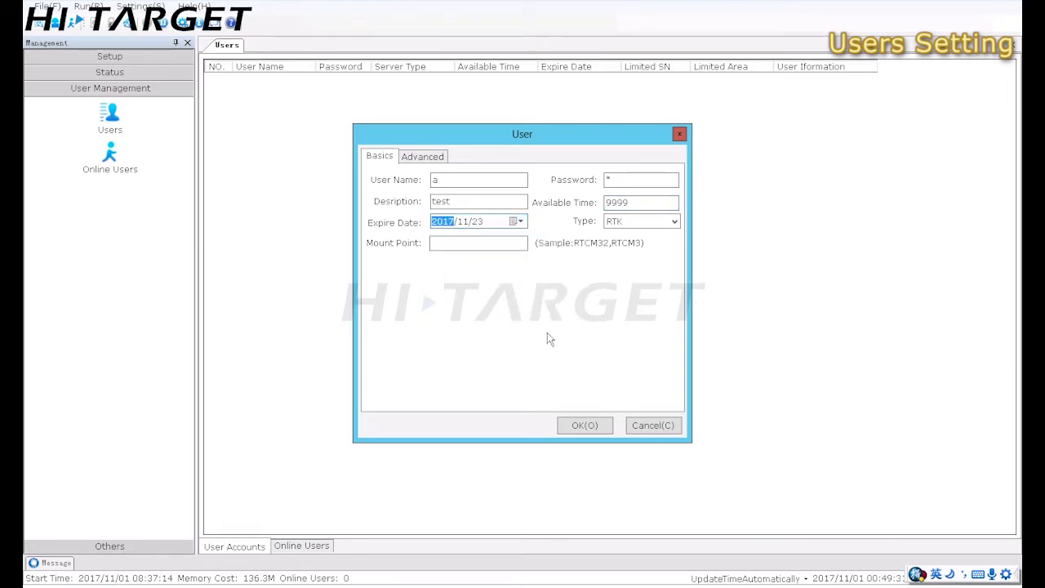
pyautogui.click(589, 426)
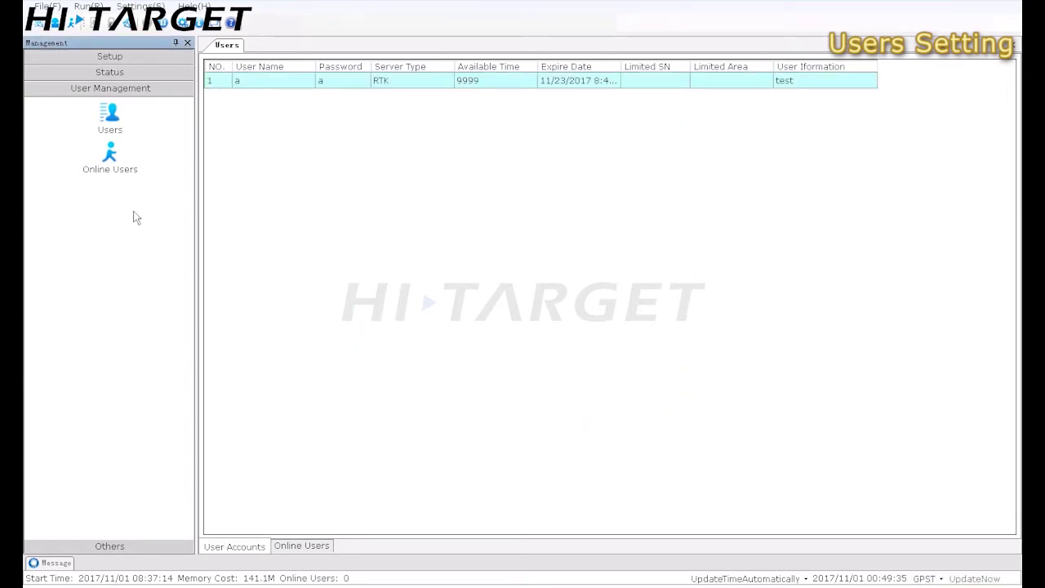
# Create mount point test1 with code type RTCM3.2 in the MountPoints table
pyautogui.click(116, 548)
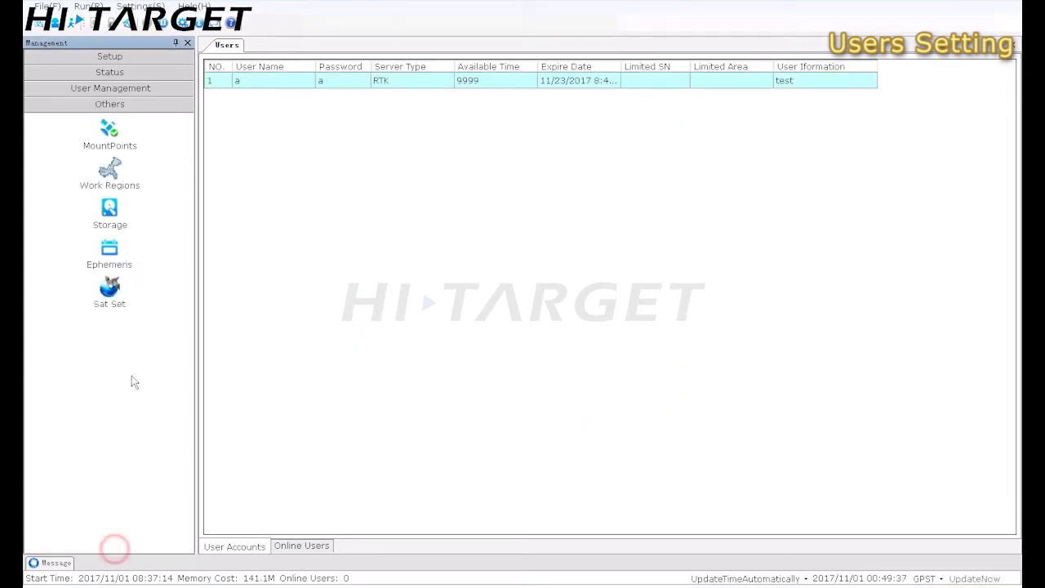
pyautogui.click(110, 133)
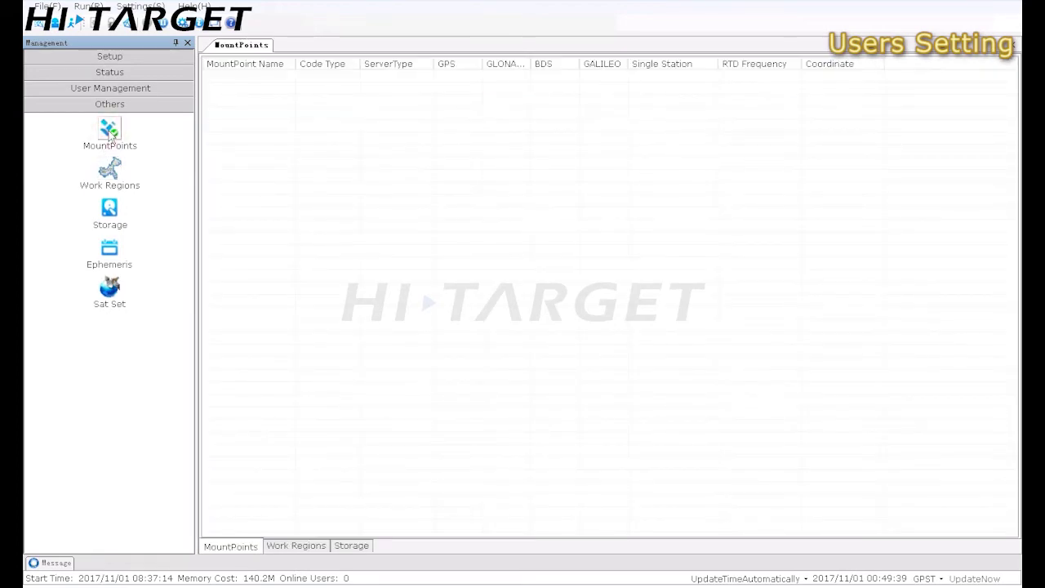
pyautogui.rightClick(320, 172)
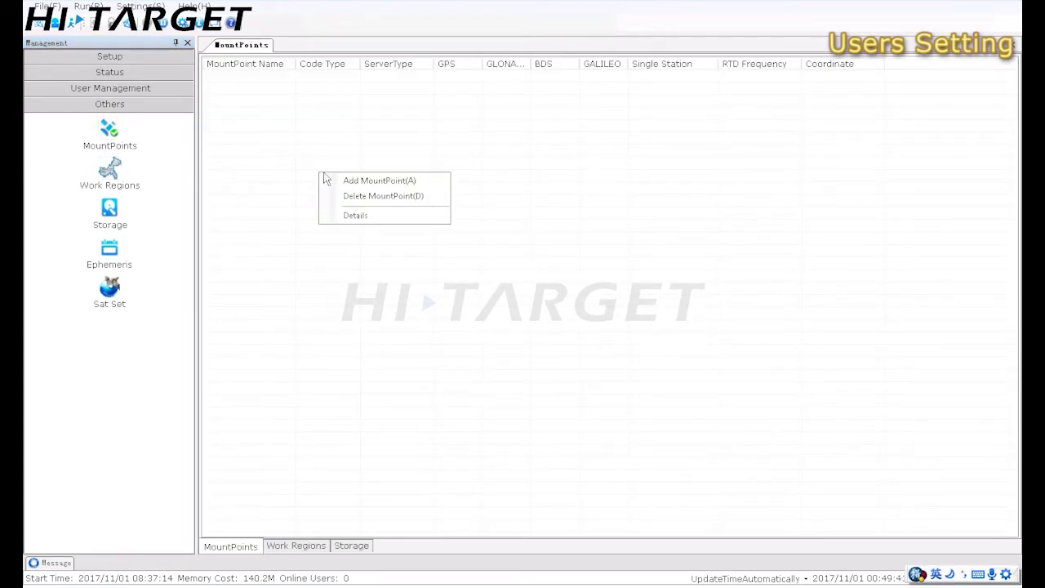
pyautogui.click(380, 182)
pyautogui.click(439, 201)
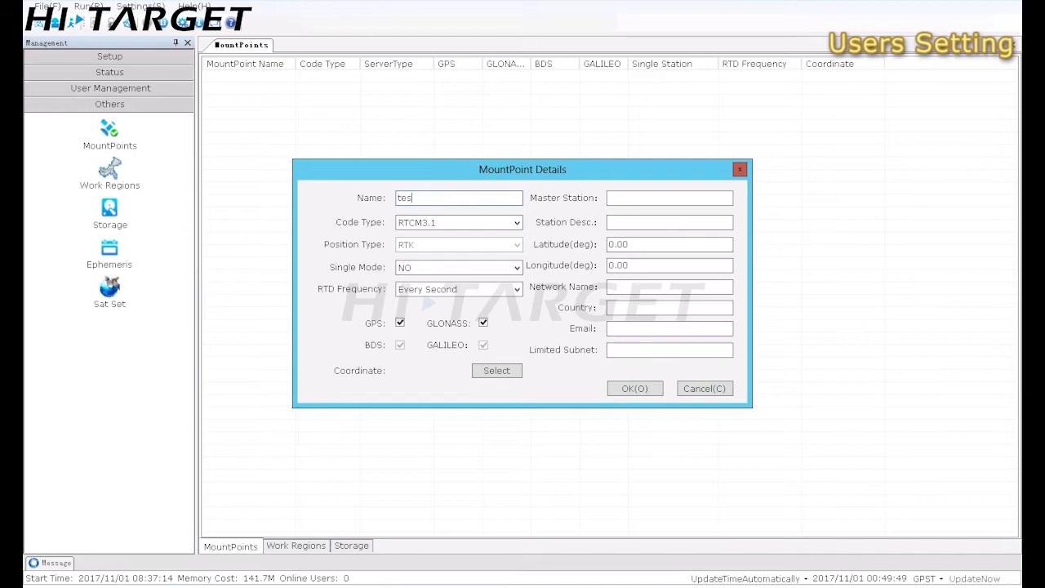
pyautogui.click(484, 223)
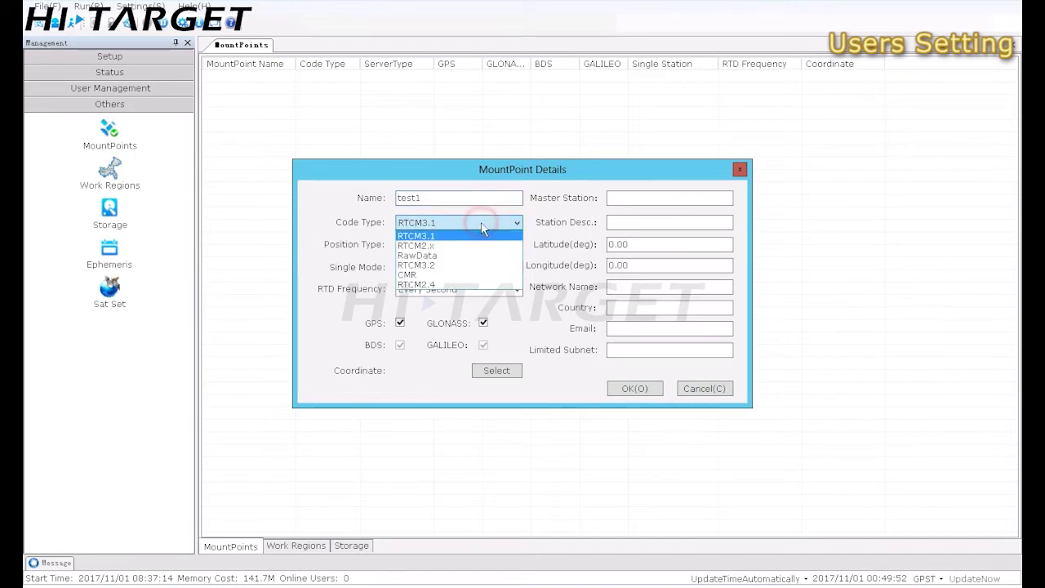
pyautogui.click(437, 265)
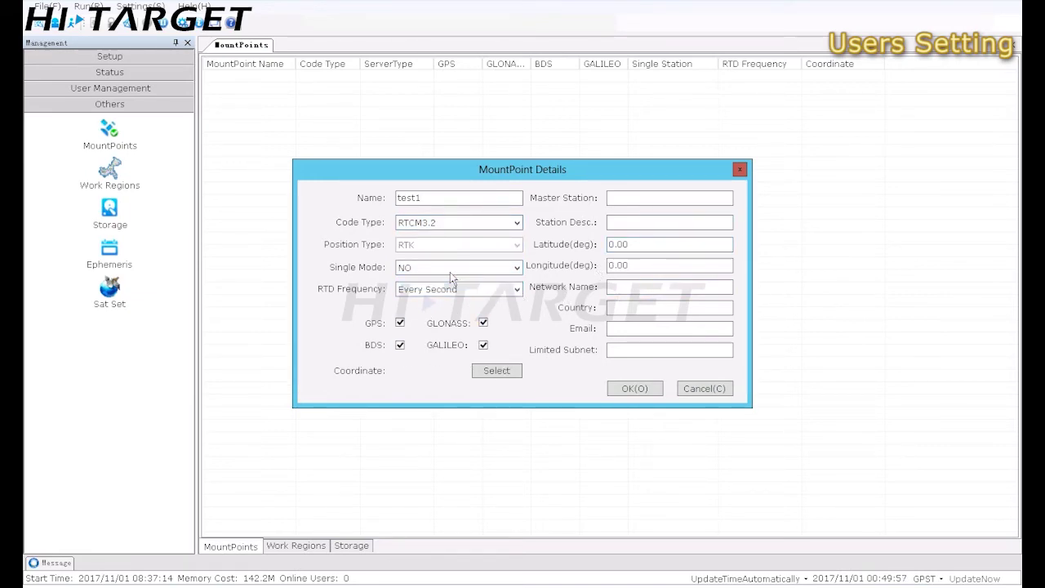
pyautogui.click(629, 389)
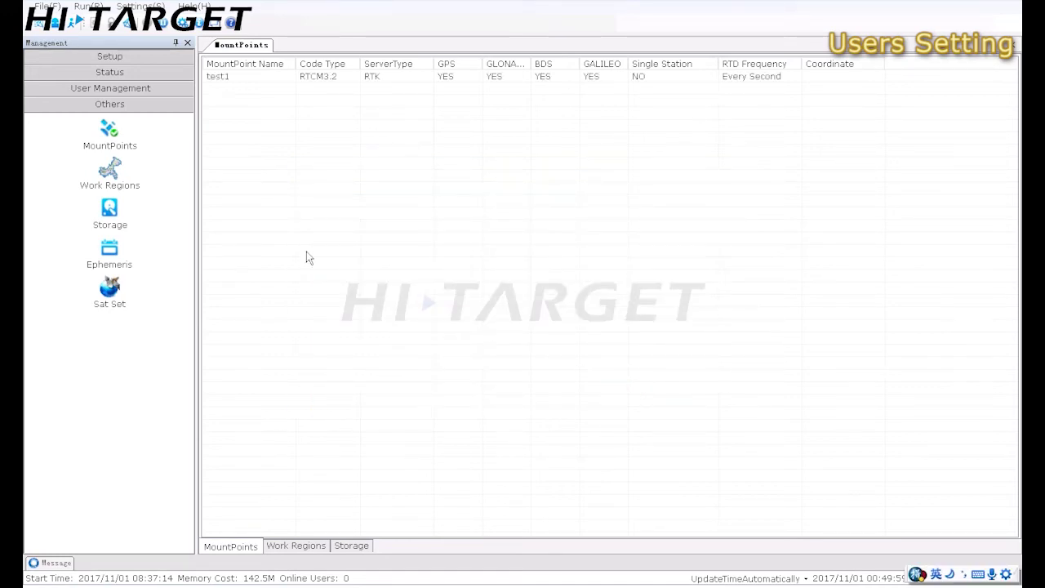
# Add a mount point named 'test' with CMR as its code type
pyautogui.rightClick(300, 237)
pyautogui.click(336, 248)
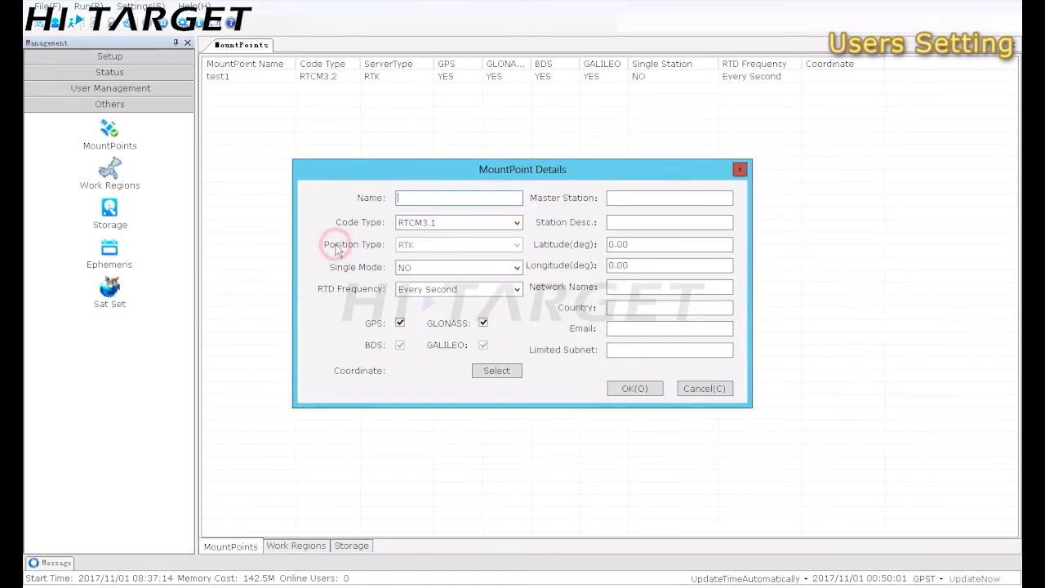
pyautogui.write('test')
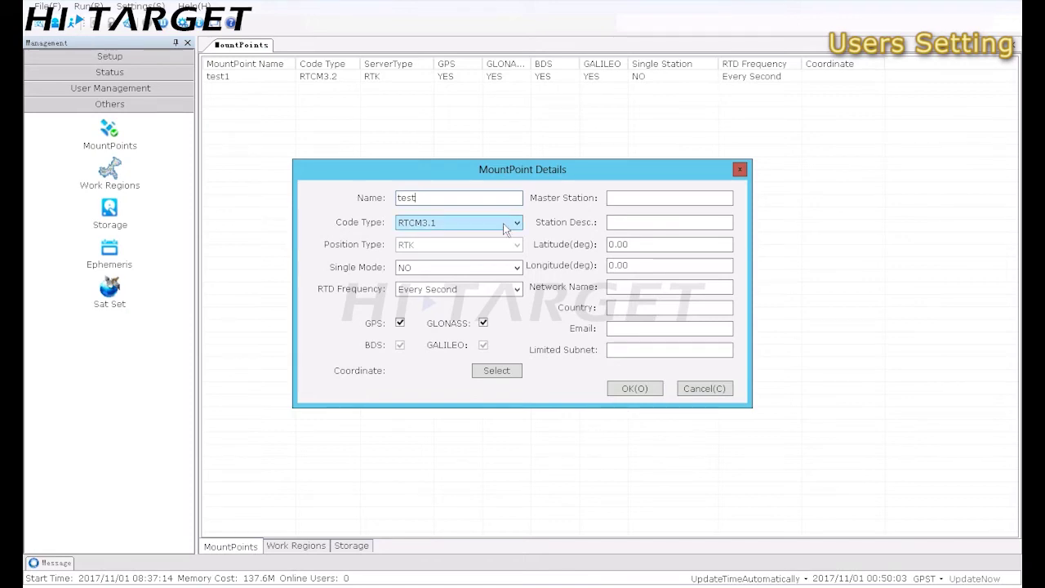
pyautogui.click(500, 228)
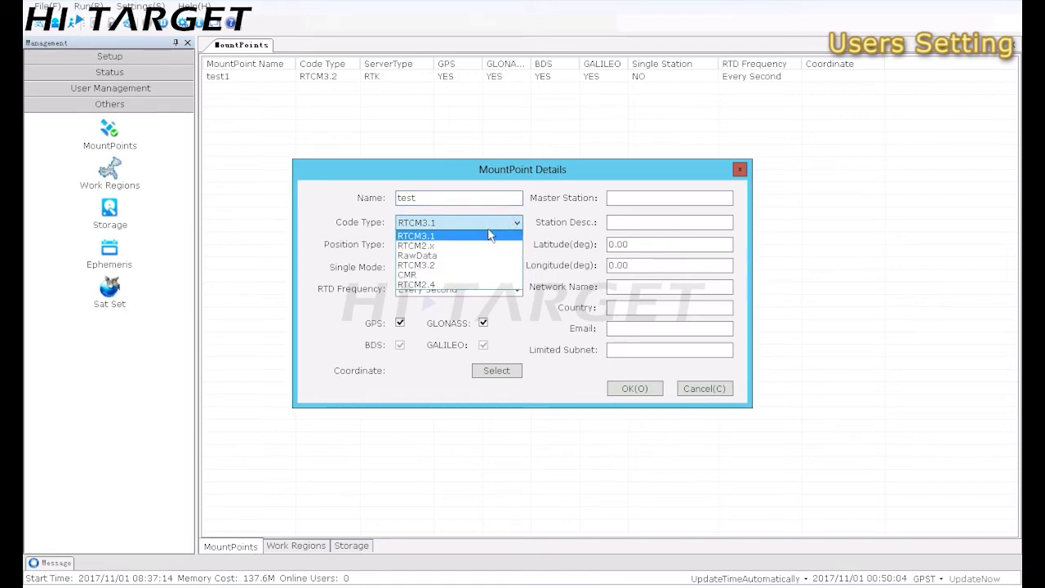
pyautogui.click(445, 275)
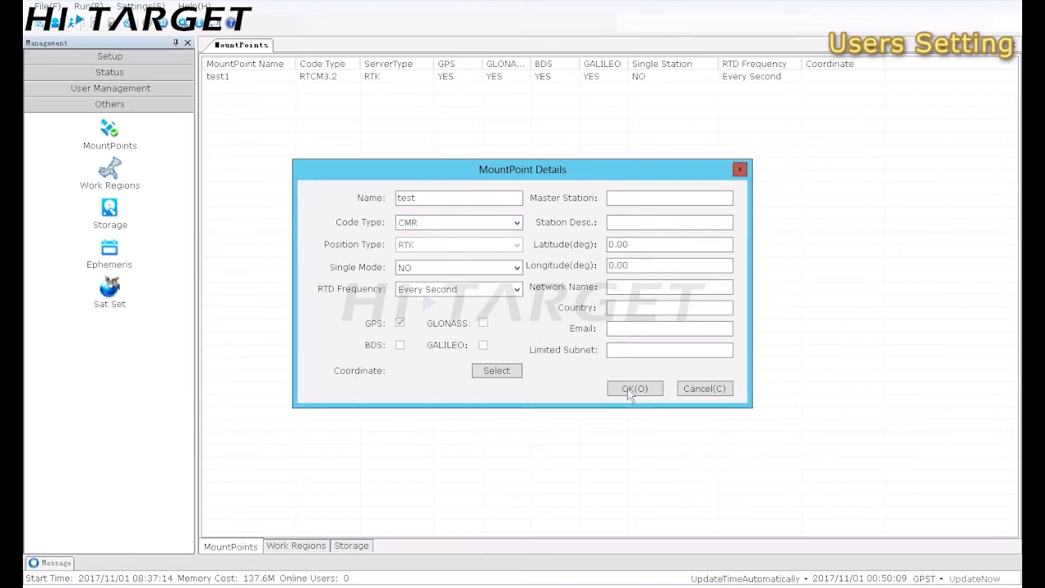
pyautogui.click(633, 390)
# Add mount point test3 with RTCM2.x code type, then expand the network Status tools
pyautogui.rightClick(436, 235)
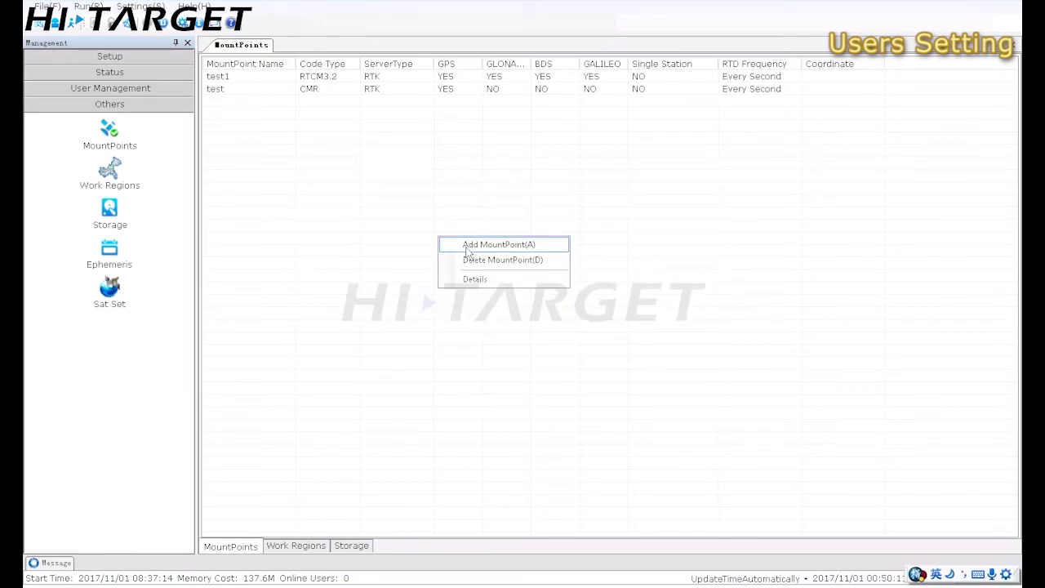
pyautogui.click(455, 243)
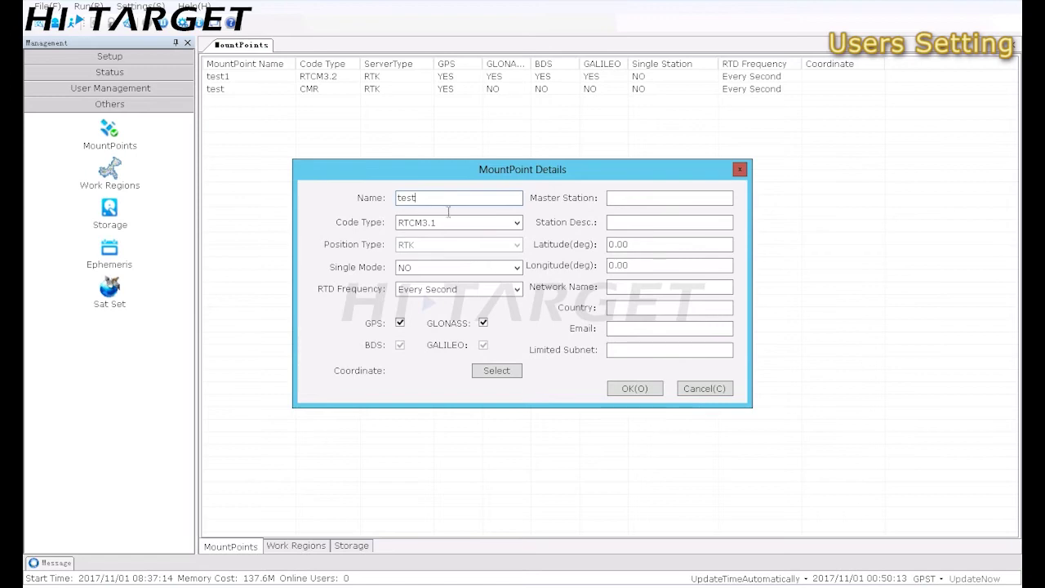
pyautogui.click(474, 222)
pyautogui.click(453, 202)
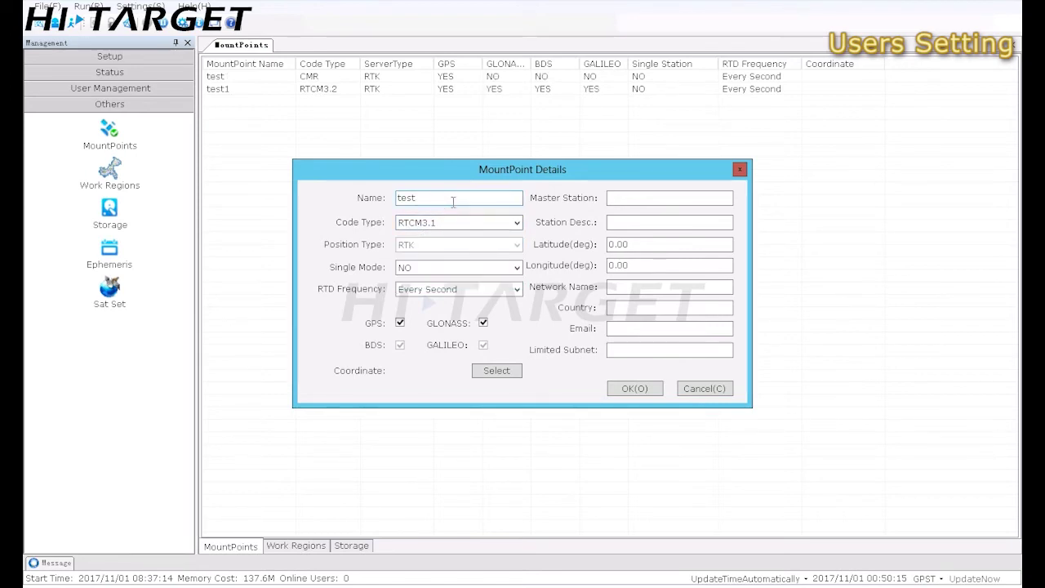
pyautogui.write('test3')
pyautogui.click(460, 224)
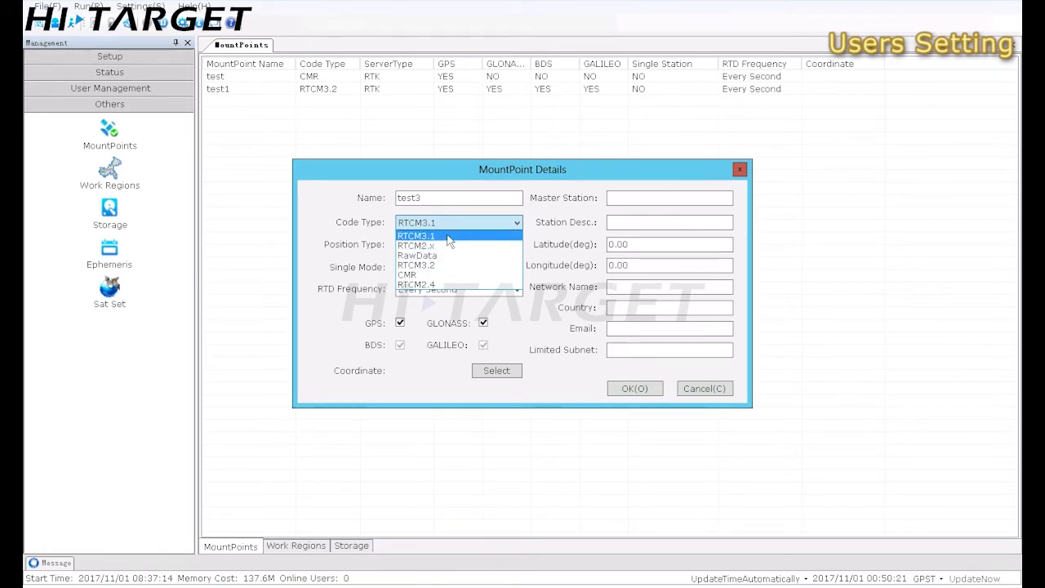
pyautogui.click(442, 246)
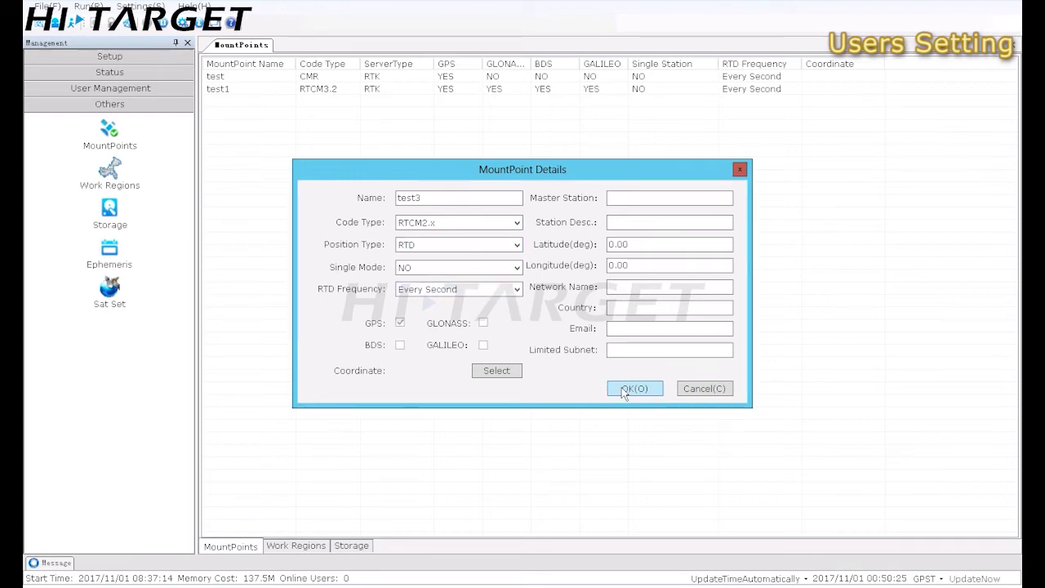
pyautogui.click(621, 387)
pyautogui.click(457, 265)
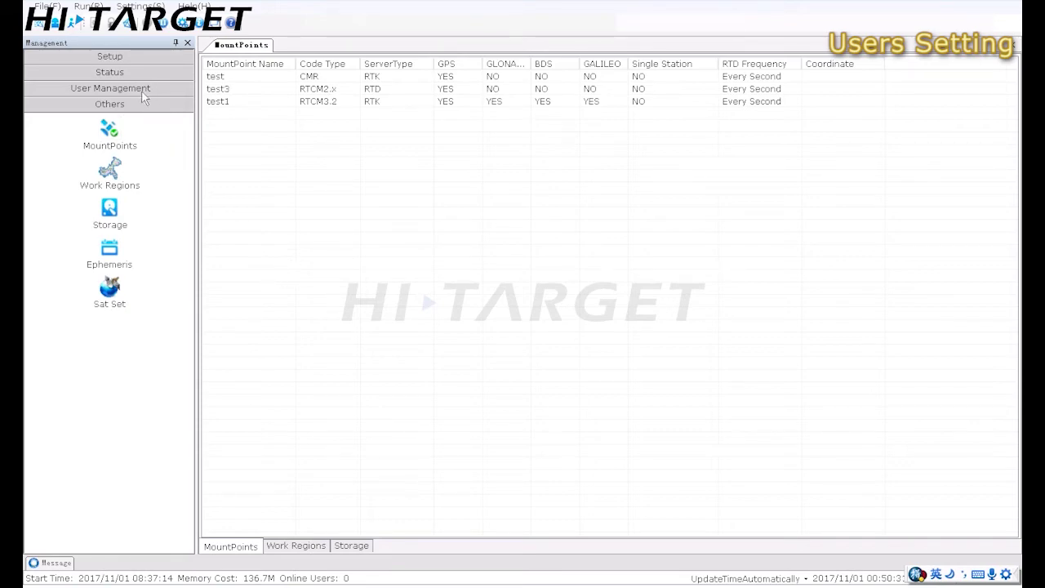
pyautogui.click(138, 57)
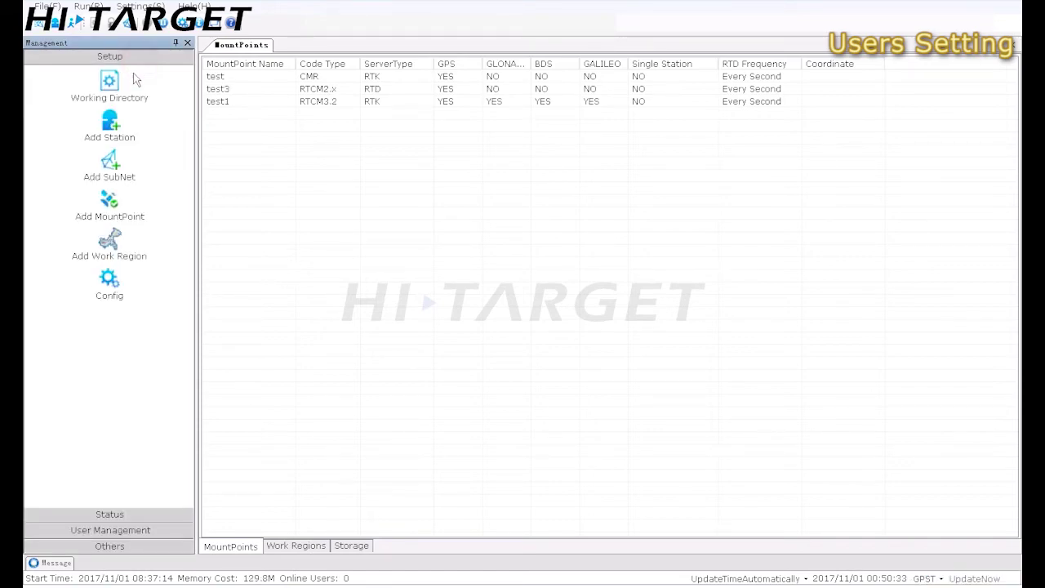
pyautogui.click(148, 516)
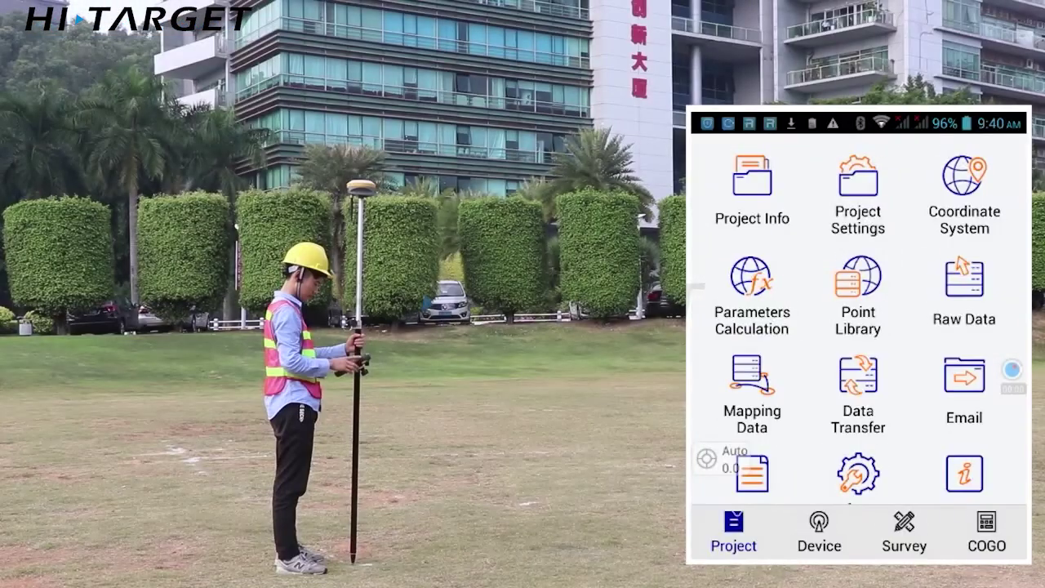
# Point the rover's CORS datalink at mount point test1 on 218.255.188.30:3001 and apply it
pyautogui.click(819, 532)
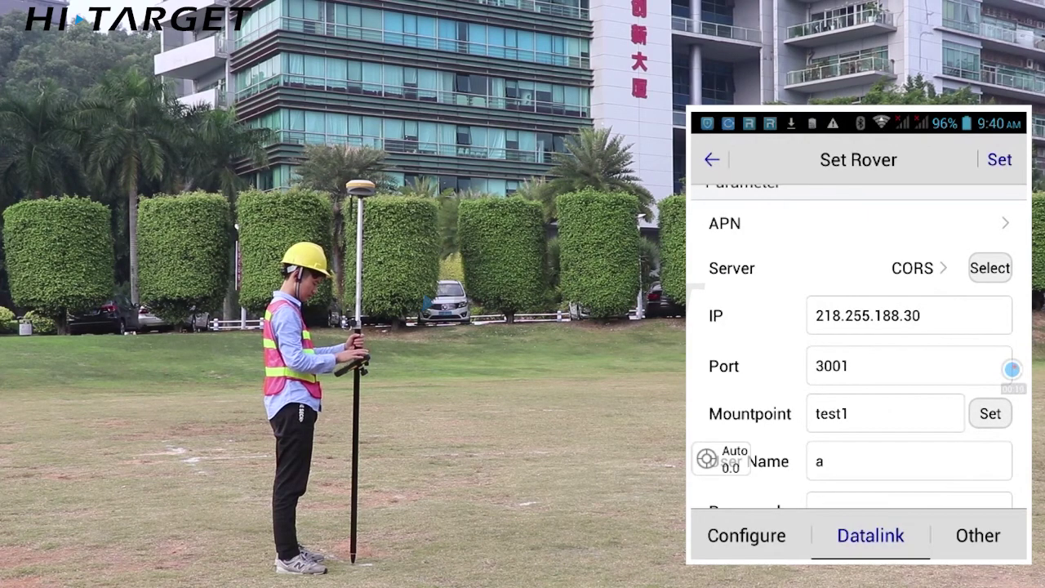
pyautogui.scroll(-2, 857, 343)
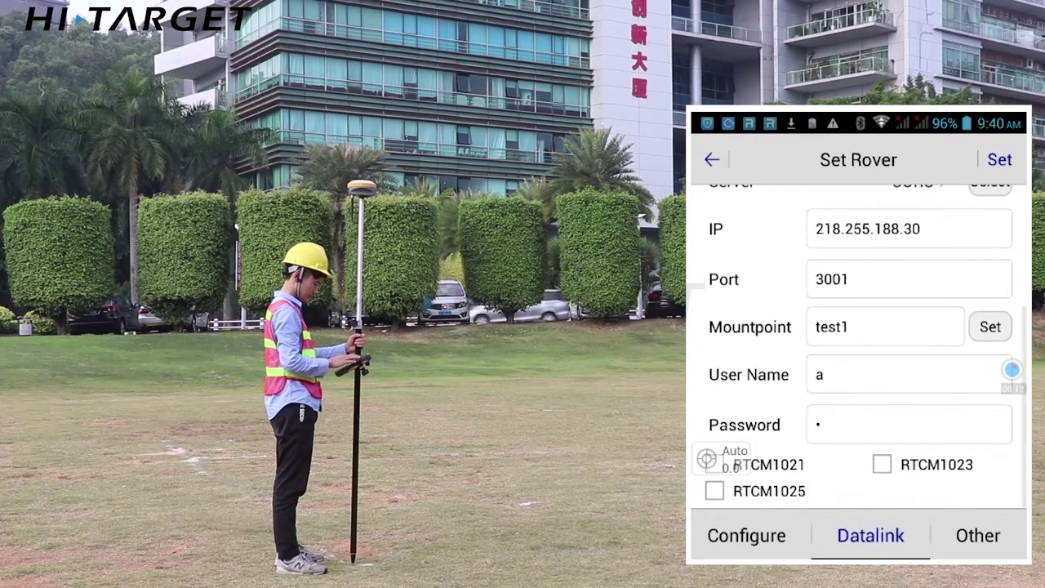
pyautogui.click(989, 327)
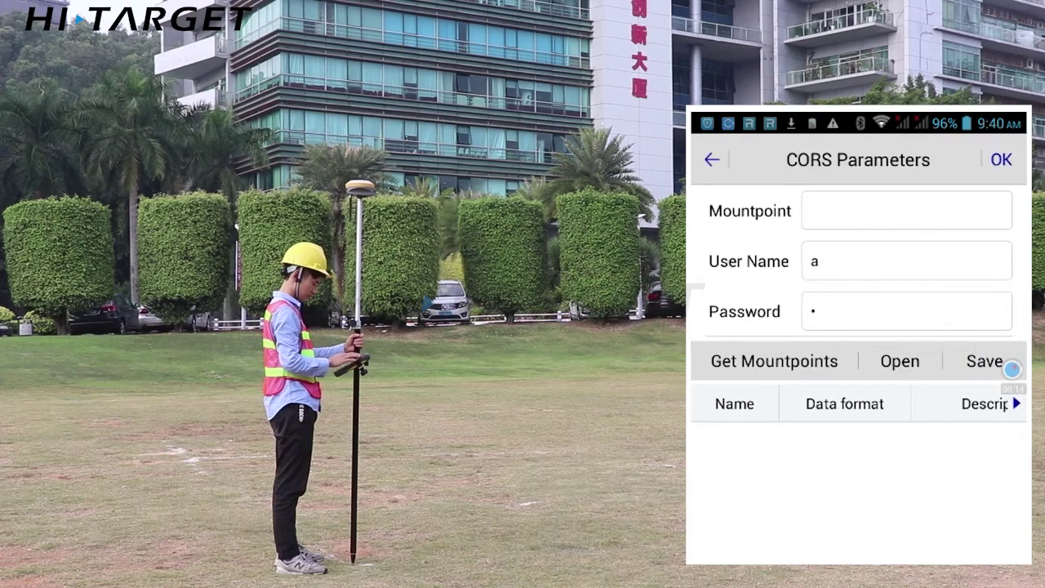
pyautogui.click(773, 362)
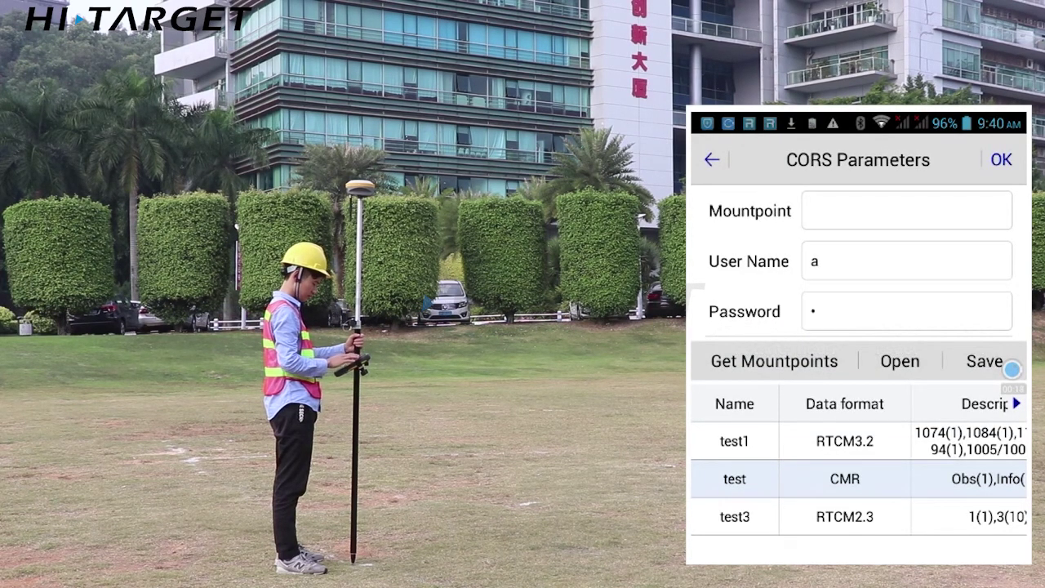
pyautogui.click(733, 440)
pyautogui.click(1001, 159)
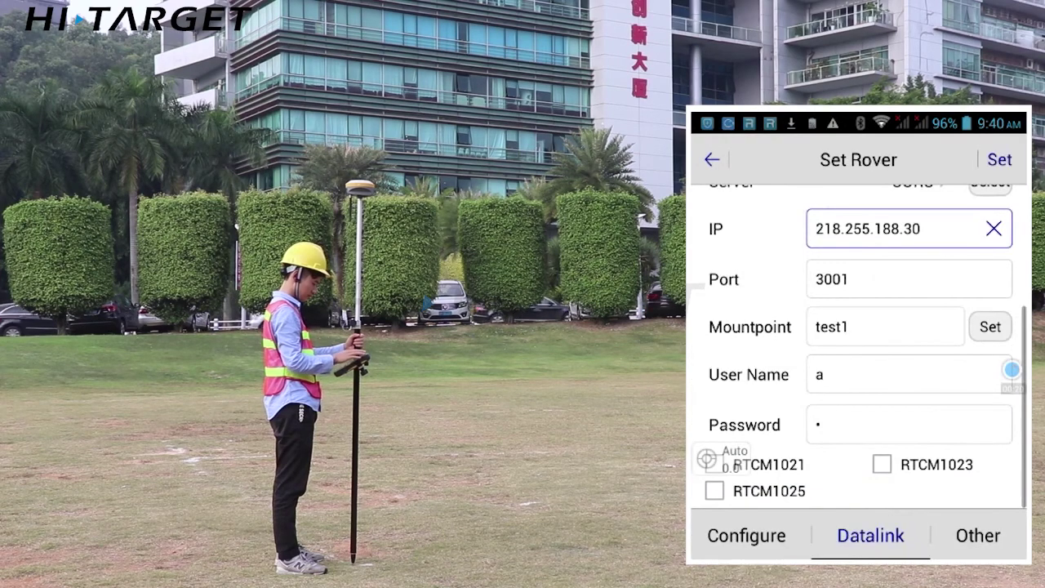
pyautogui.click(999, 159)
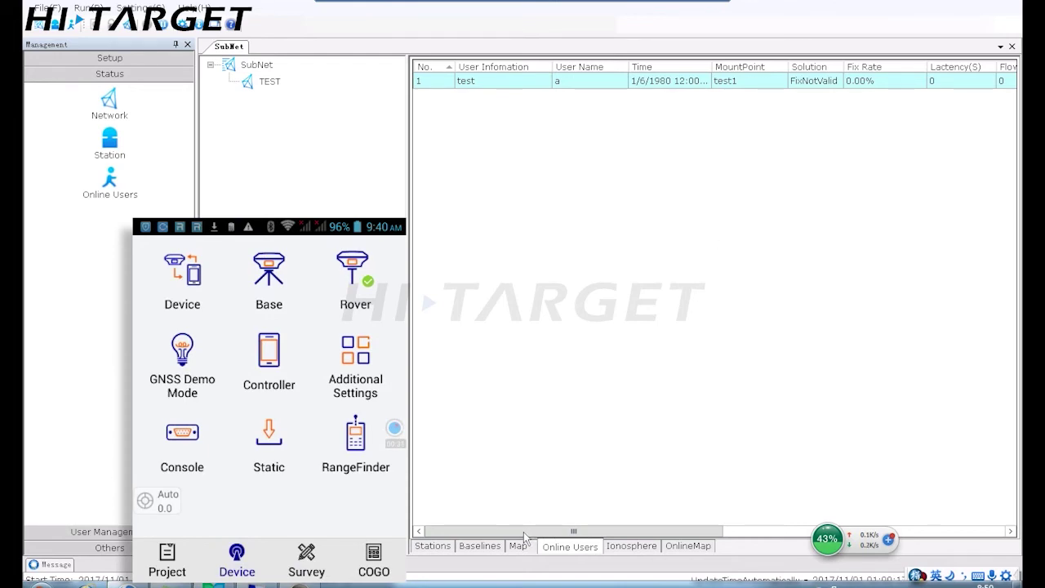
pyautogui.moveTo(523, 531); pyautogui.dragTo(647, 531)
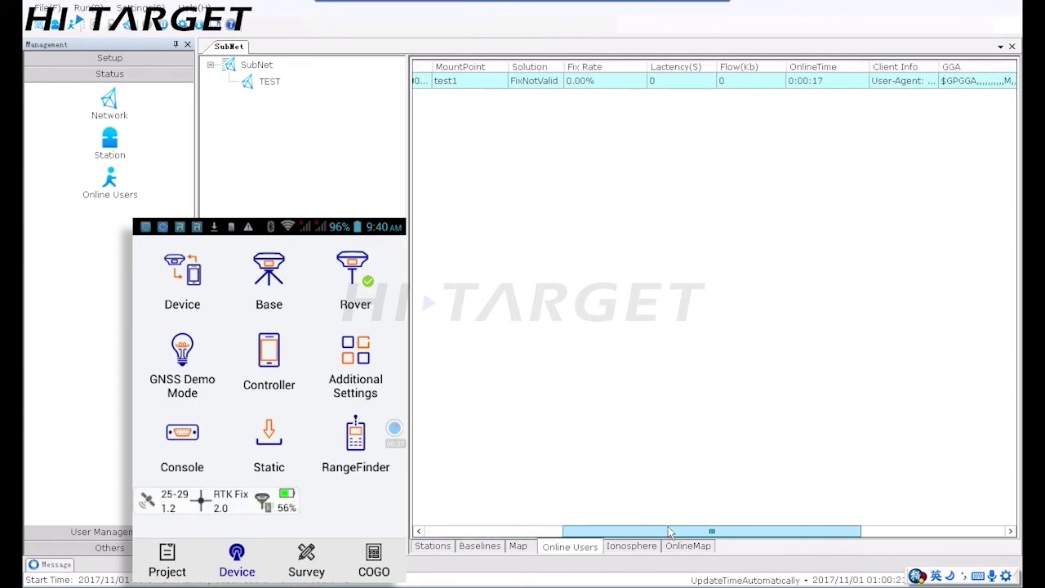
pyautogui.moveTo(587, 531); pyautogui.dragTo(528, 532)
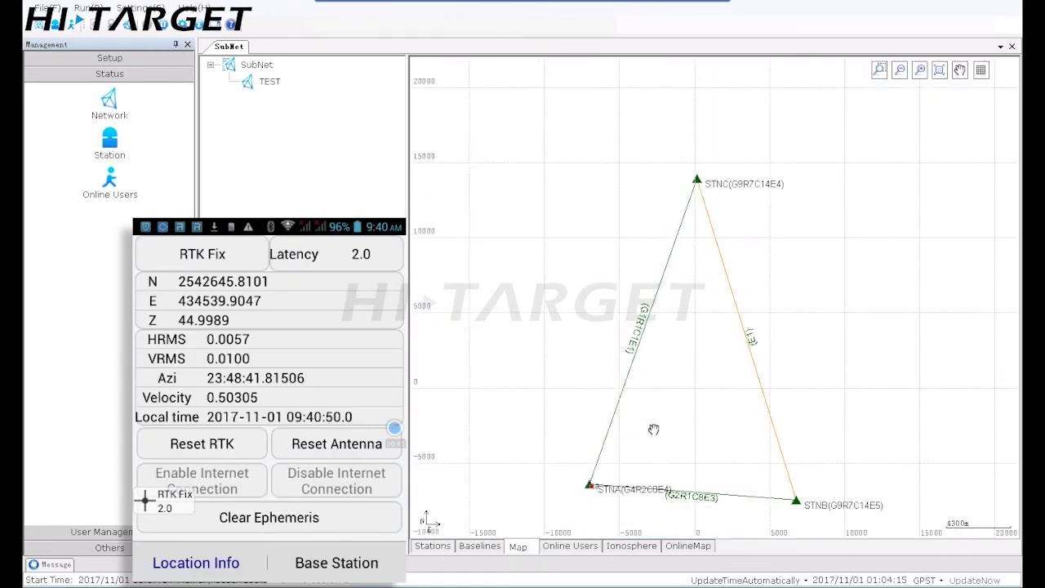
# Zoom the subnet TEST map in around station STNA to show the connected rover
pyautogui.click(647, 431)
pyautogui.moveTo(651, 409); pyautogui.dragTo(714, 443)
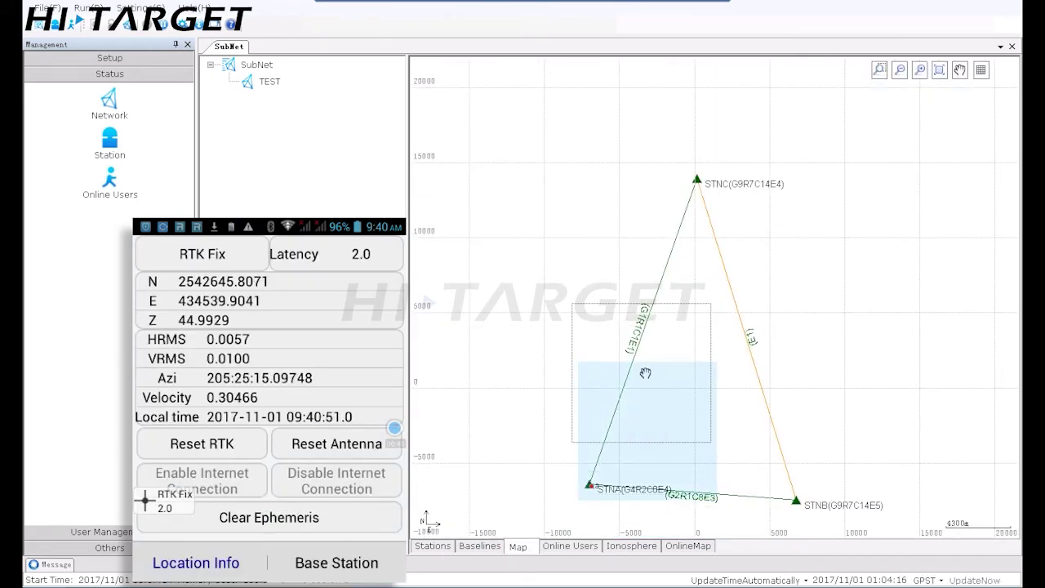
pyautogui.scroll(5, 569, 398)
pyautogui.scroll(5, 568, 398)
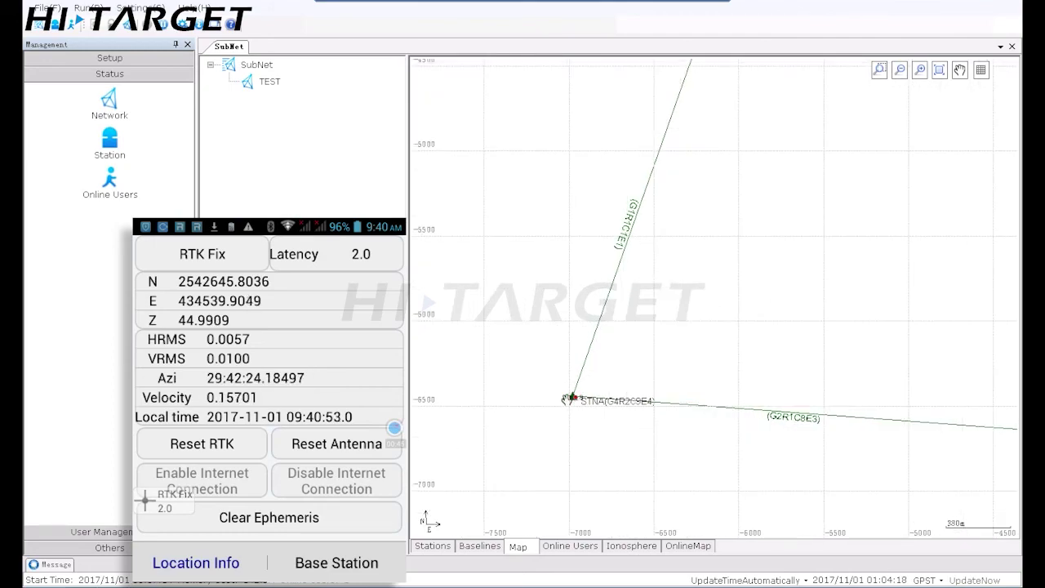
pyautogui.scroll(3, 642, 404)
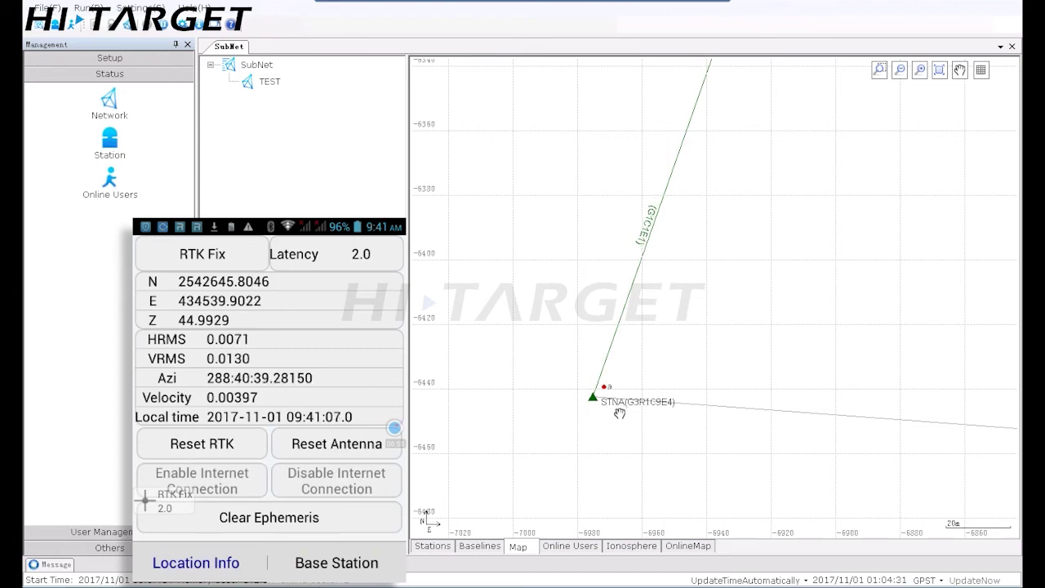
pyautogui.scroll(-1, 616, 418)
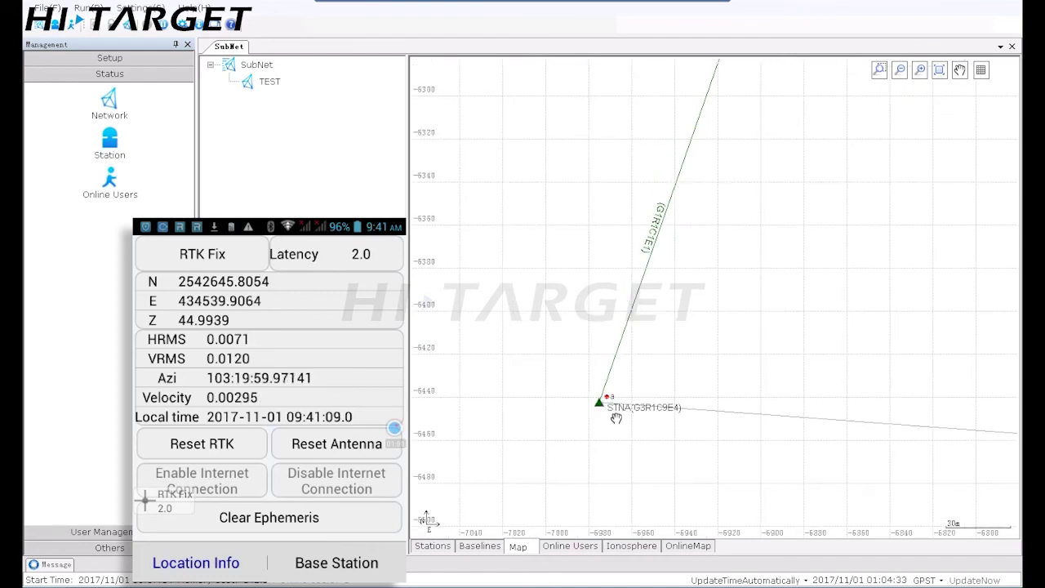